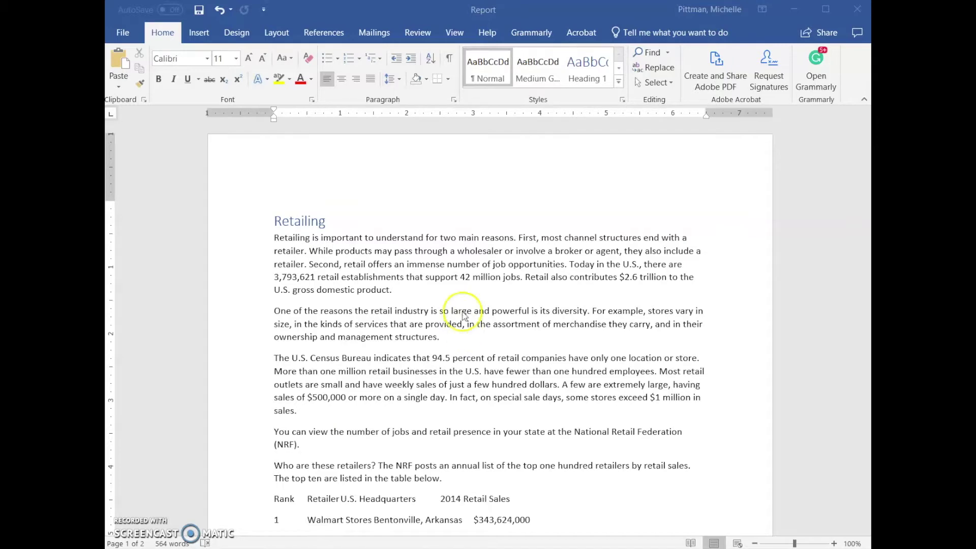
# Open the page footer and insert a right-aligned page number at the bottom of the page using Plain Number 3
pyautogui.scroll(-4, 464, 316)
pyautogui.scroll(-4, 464, 315)
pyautogui.doubleClick(411, 436)
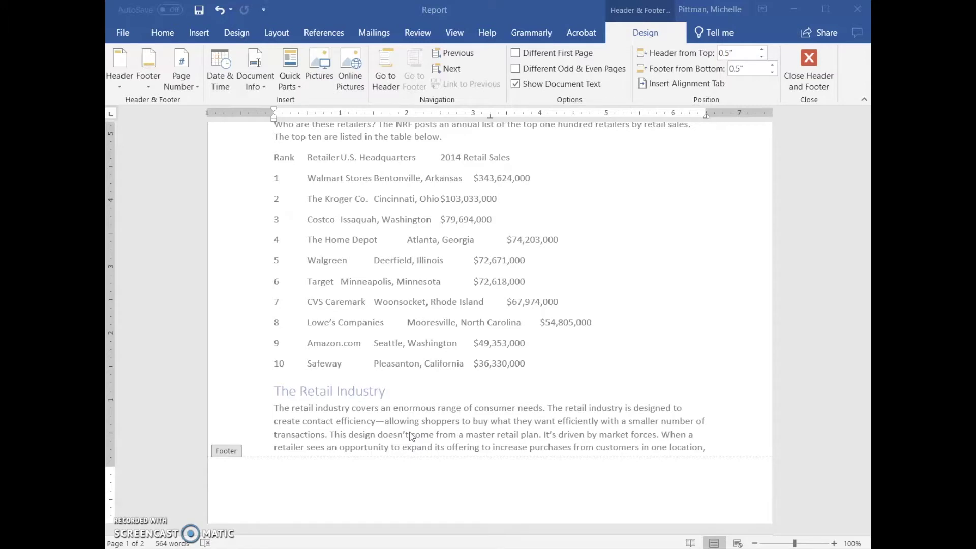
pyautogui.click(509, 486)
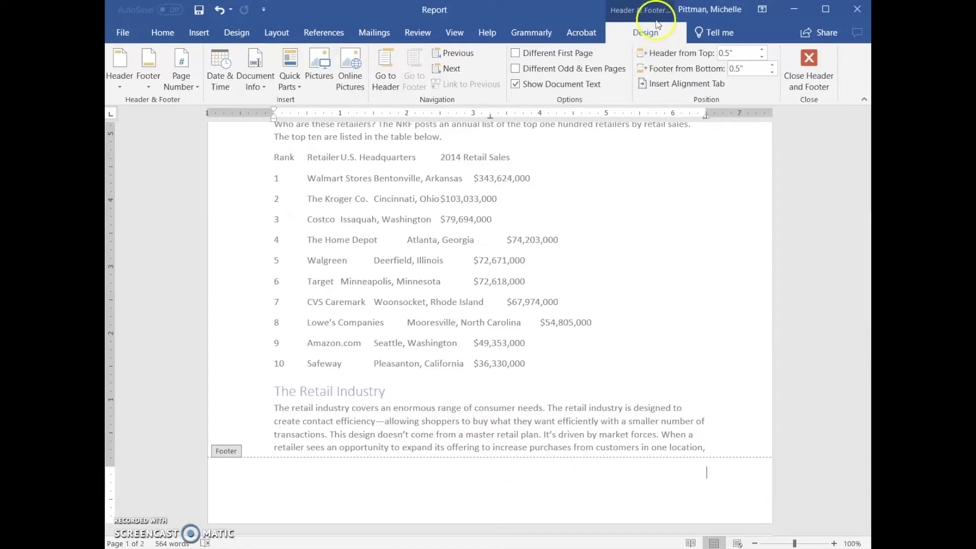
pyautogui.click(186, 86)
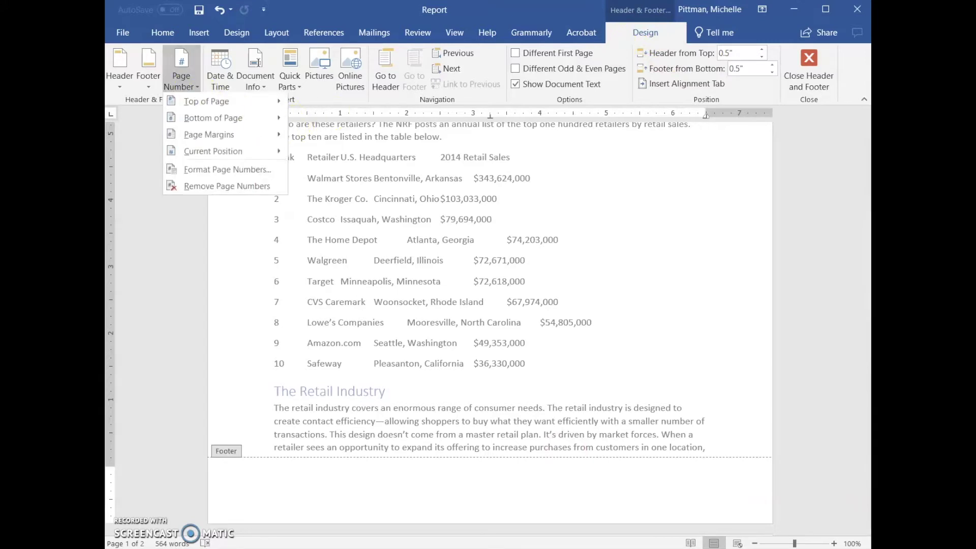
pyautogui.moveTo(199, 120)
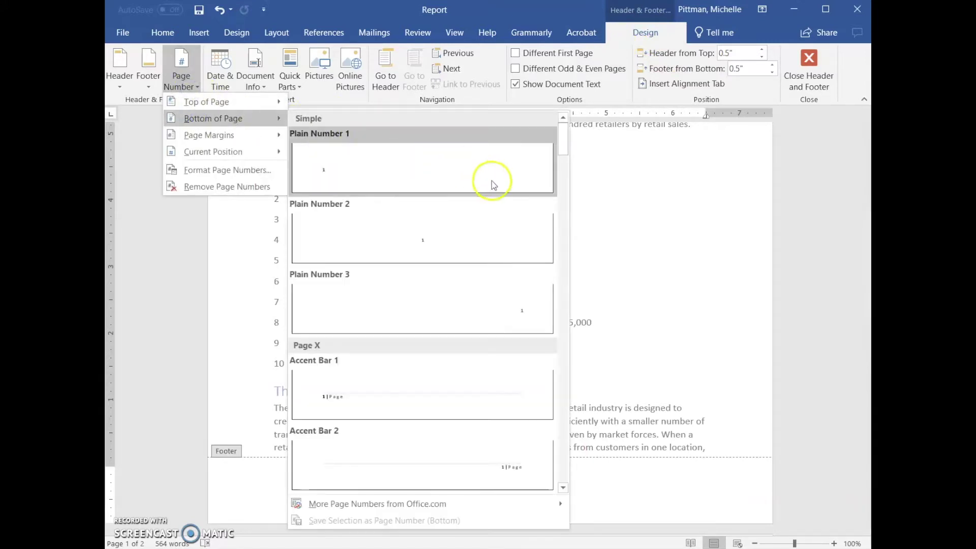
pyautogui.click(475, 300)
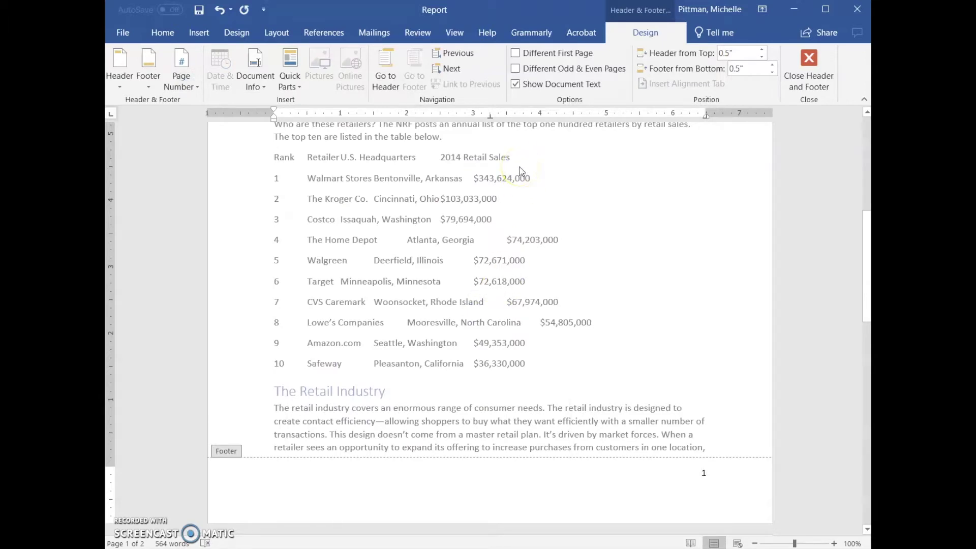
# Enable Different First Page to leave page 1's footer without a number, and return to the body text
pyautogui.click(516, 53)
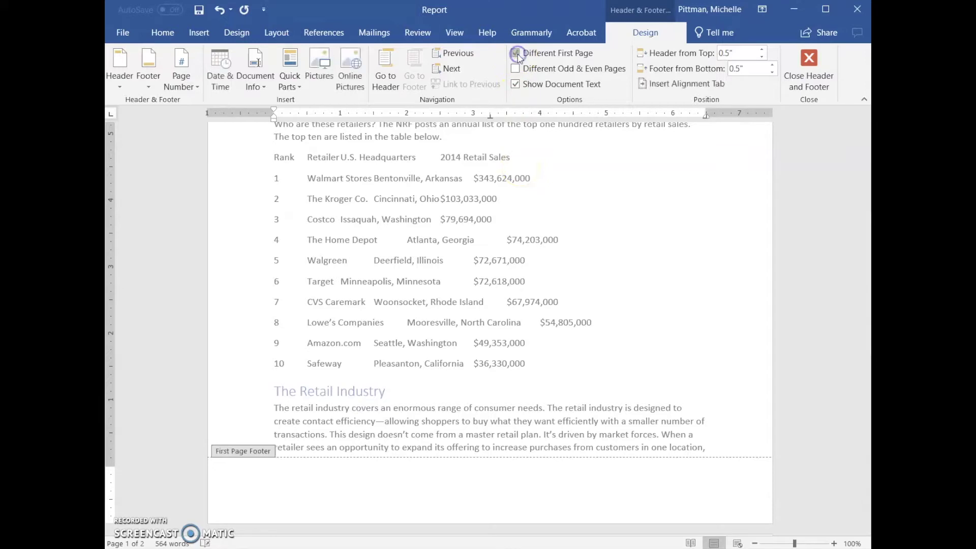
pyautogui.scroll(-10, 539, 402)
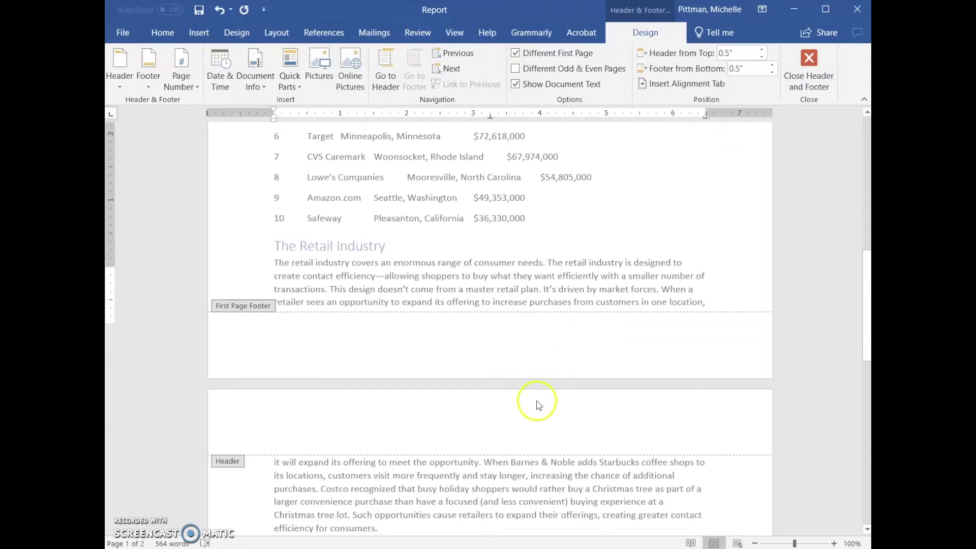
pyautogui.scroll(-10, 536, 401)
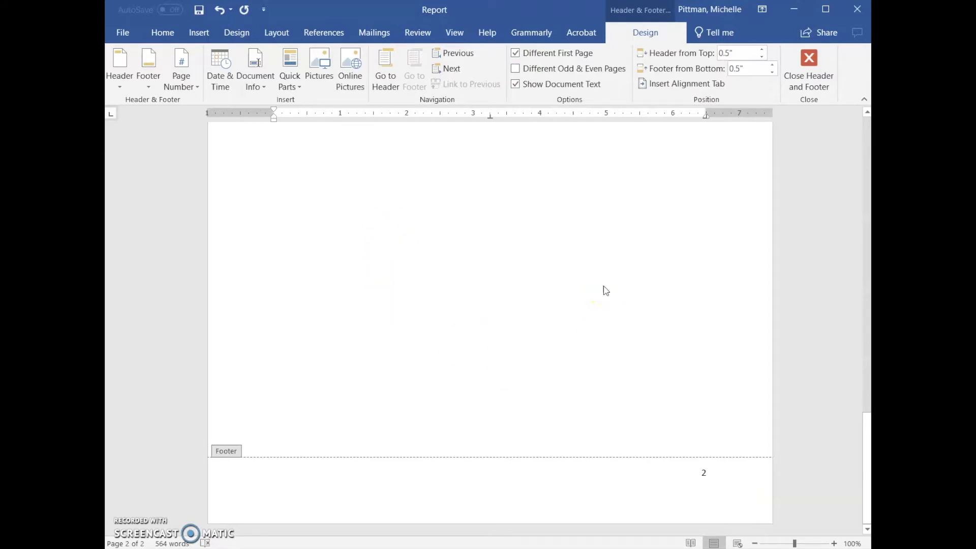
pyautogui.scroll(15, 437, 363)
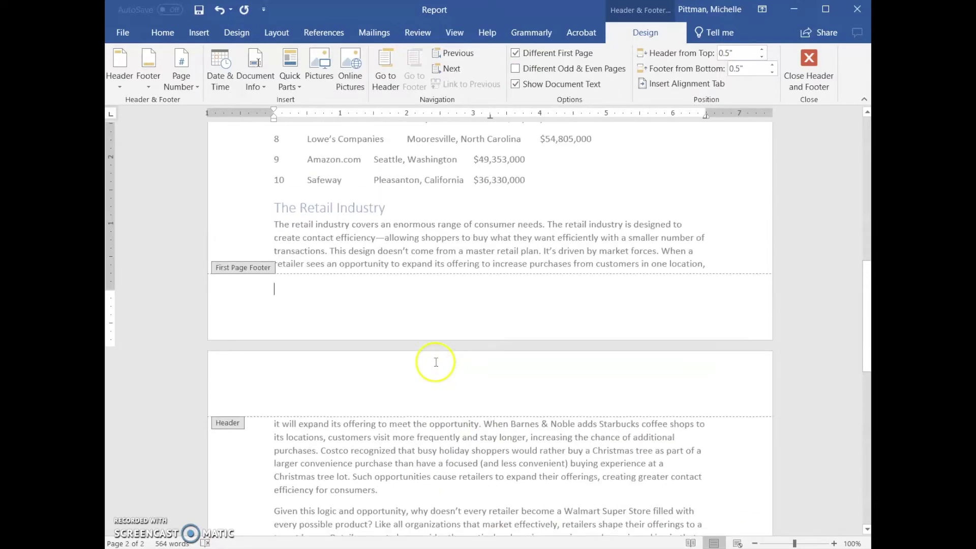
pyautogui.doubleClick(489, 235)
# Convert the tab-separated retailer list, from the Rank heading line through Safeway, into a 4-column table with text separated at tabs
pyautogui.scroll(4, 442, 330)
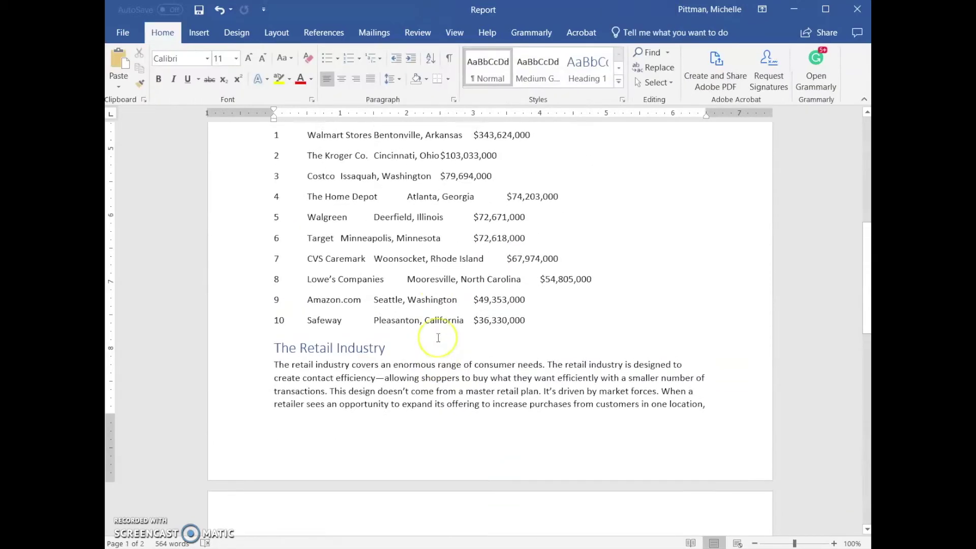
pyautogui.scroll(2, 437, 339)
pyautogui.click(535, 381)
pyautogui.moveTo(535, 382); pyautogui.dragTo(263, 185)
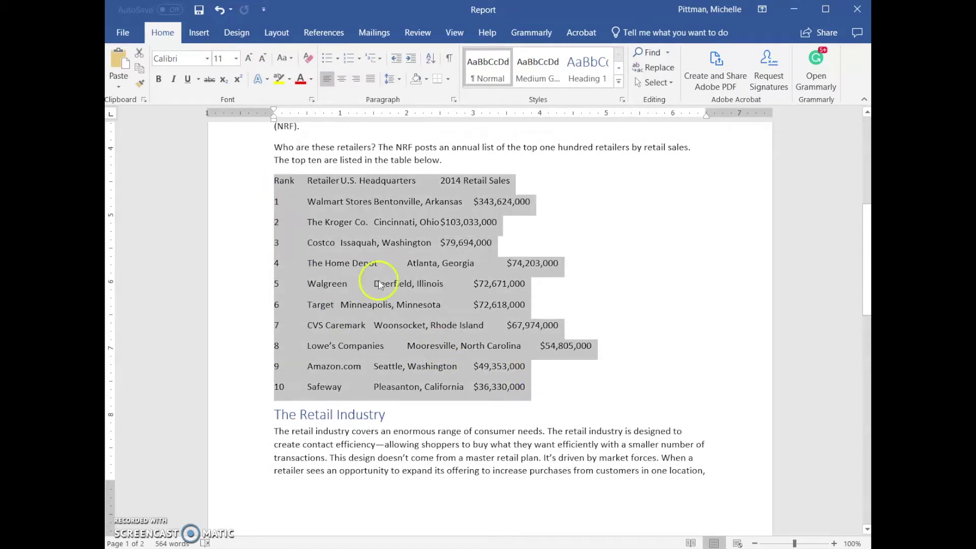
pyautogui.click(688, 362)
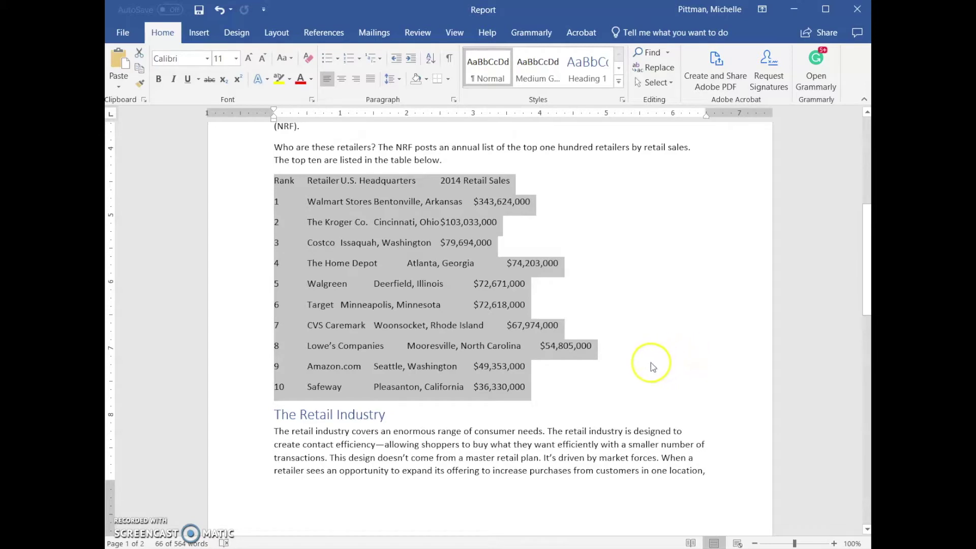
pyautogui.rightClick(383, 285)
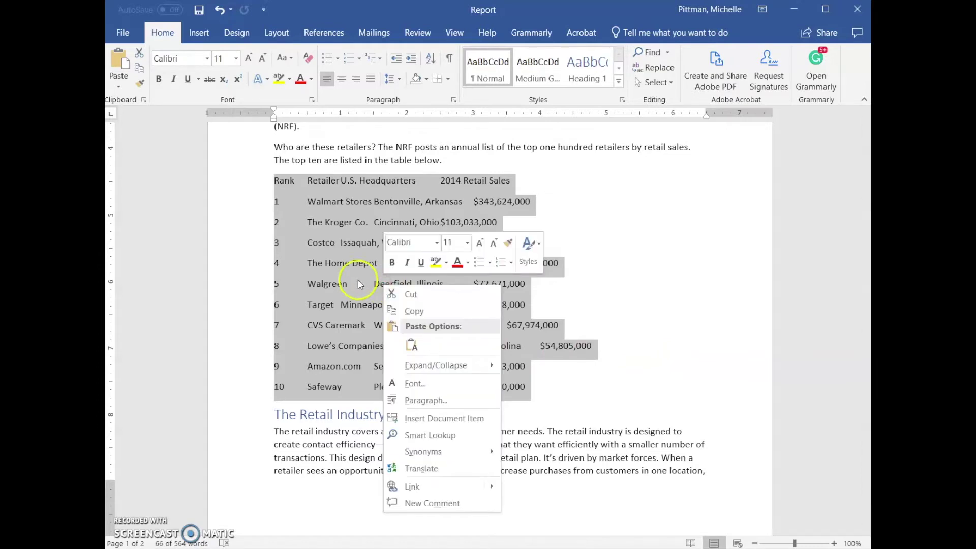
pyautogui.click(614, 360)
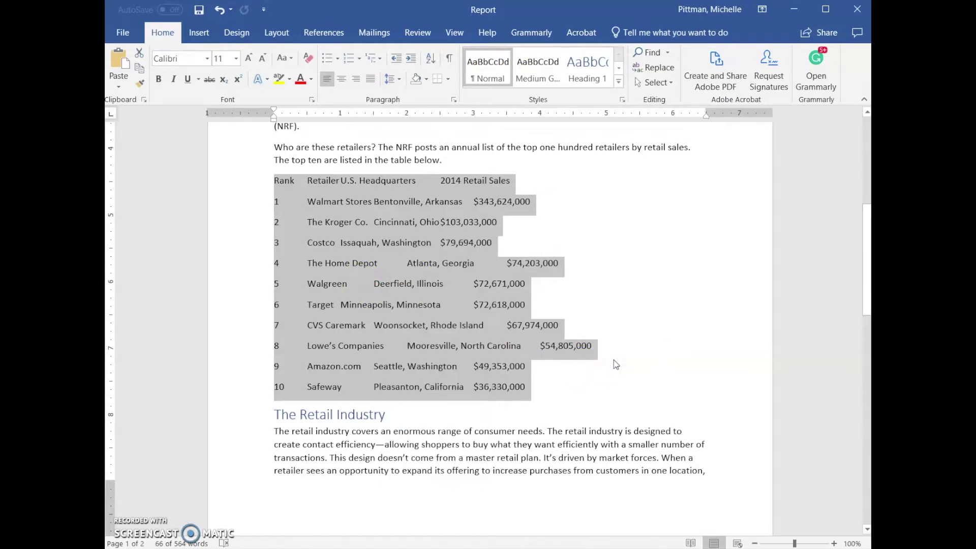
pyautogui.click(199, 32)
pyautogui.click(146, 90)
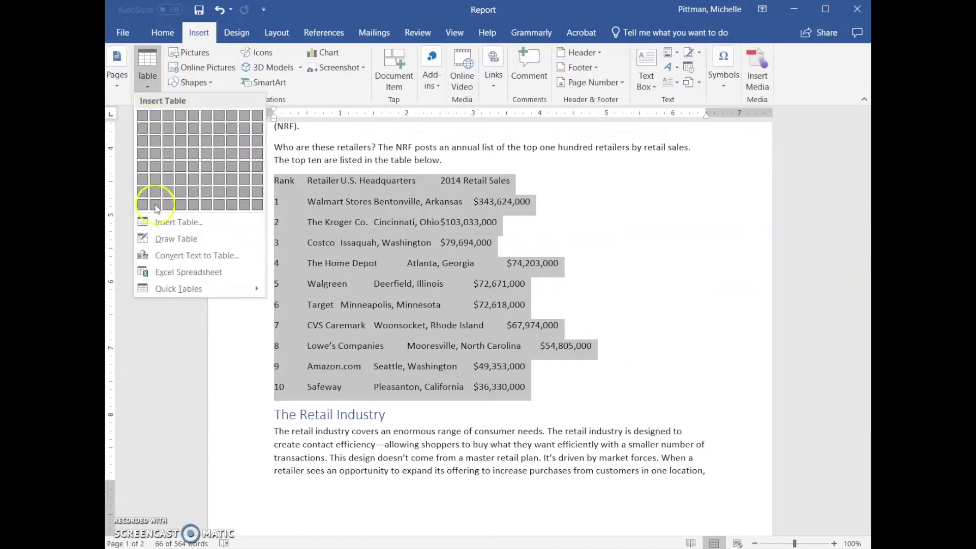
pyautogui.click(206, 256)
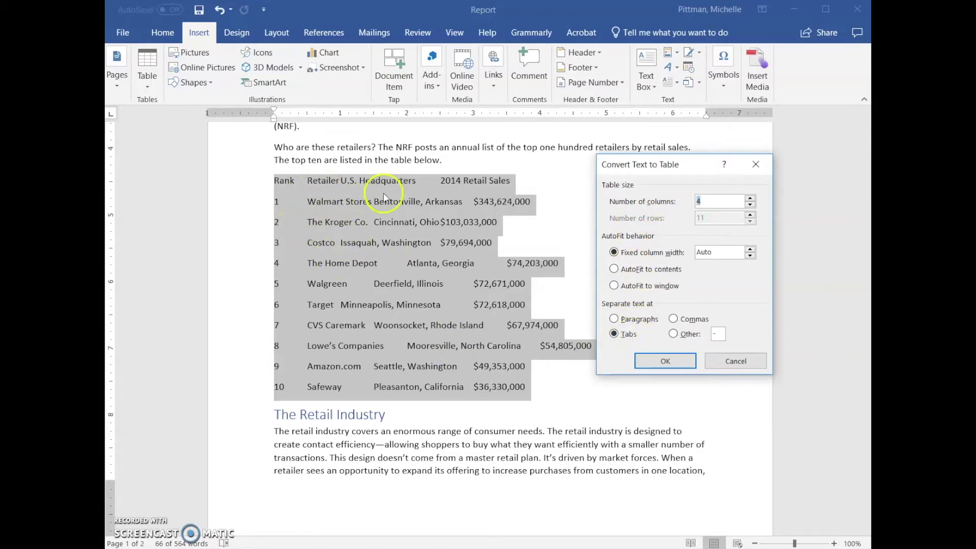
pyautogui.click(666, 362)
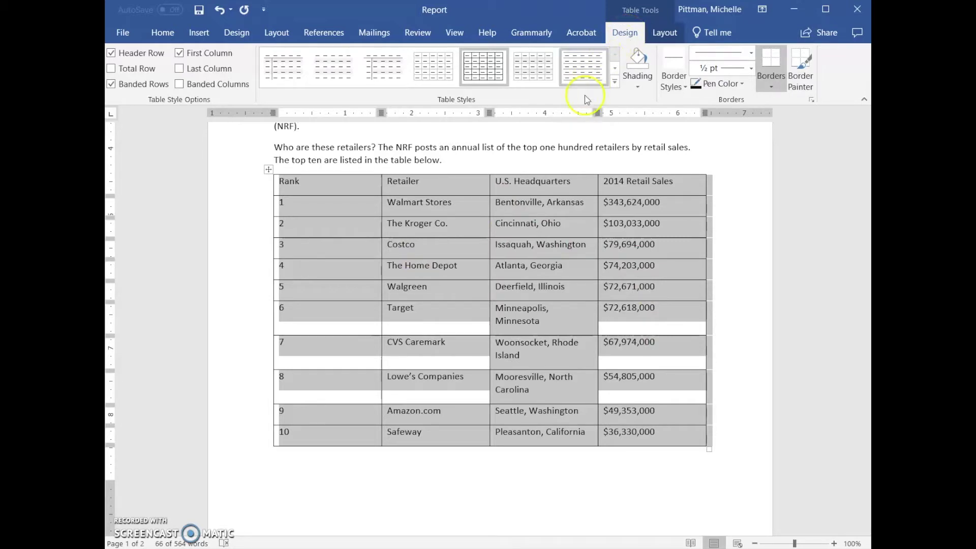
pyautogui.click(445, 477)
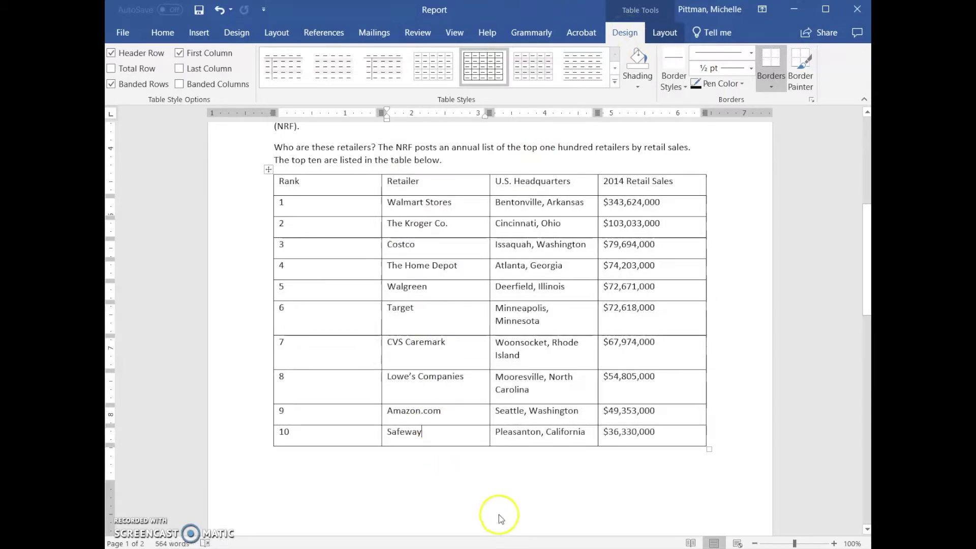
# Apply the light blue Grid Table 4 style with banded rows to the entire retailer table
pyautogui.click(464, 160)
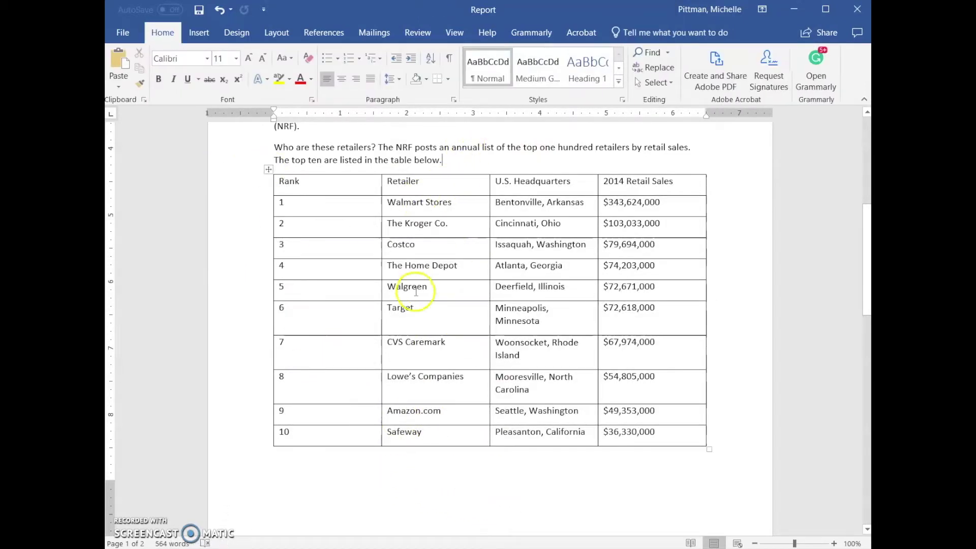
pyautogui.click(269, 171)
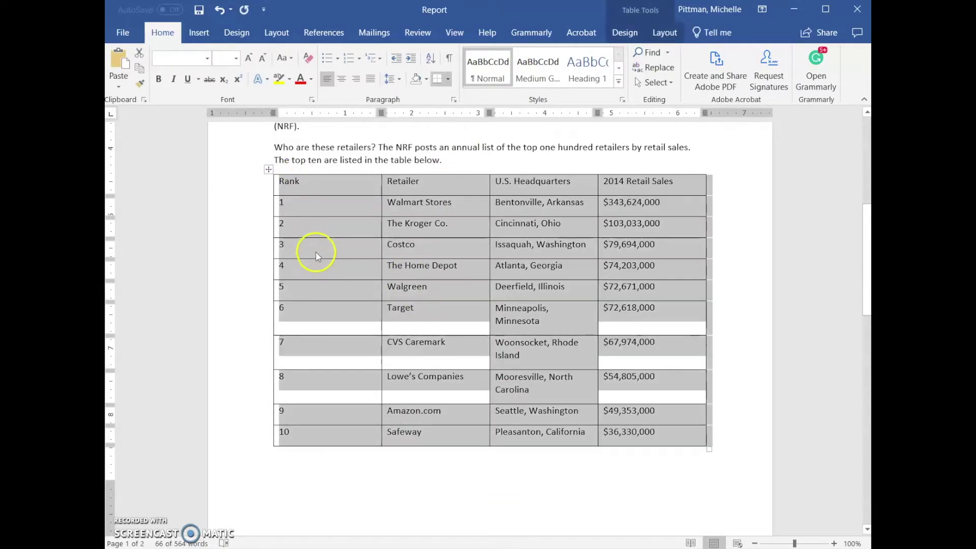
pyautogui.click(635, 34)
pyautogui.click(618, 82)
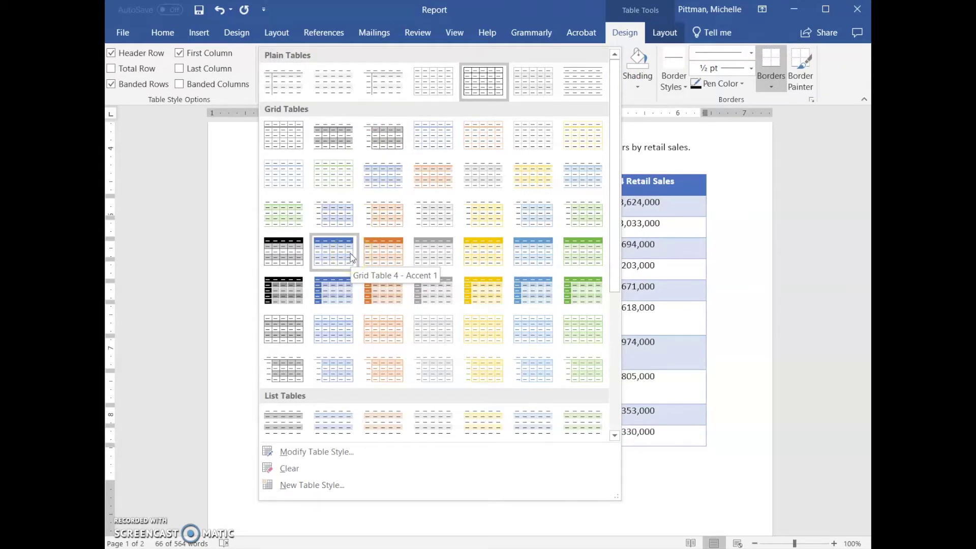
pyautogui.click(502, 266)
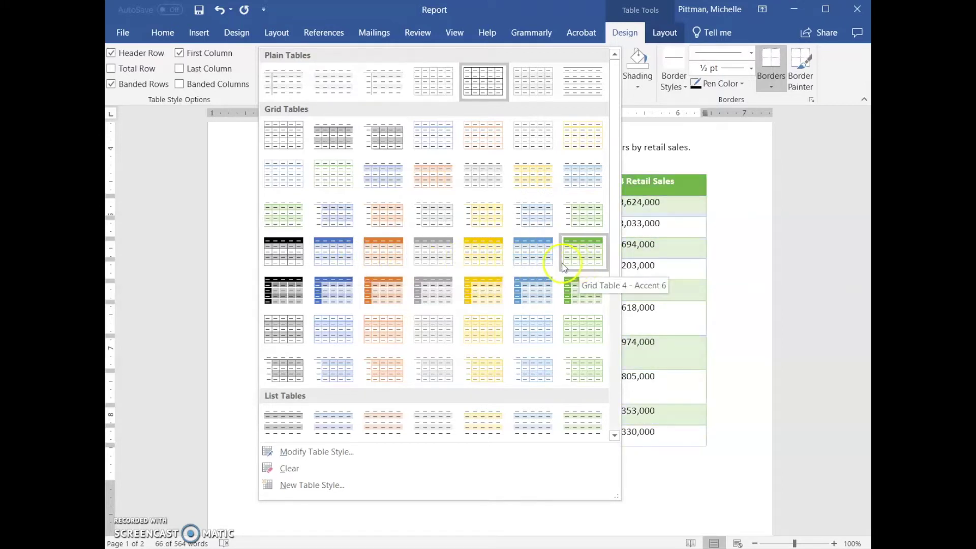
pyautogui.click(534, 254)
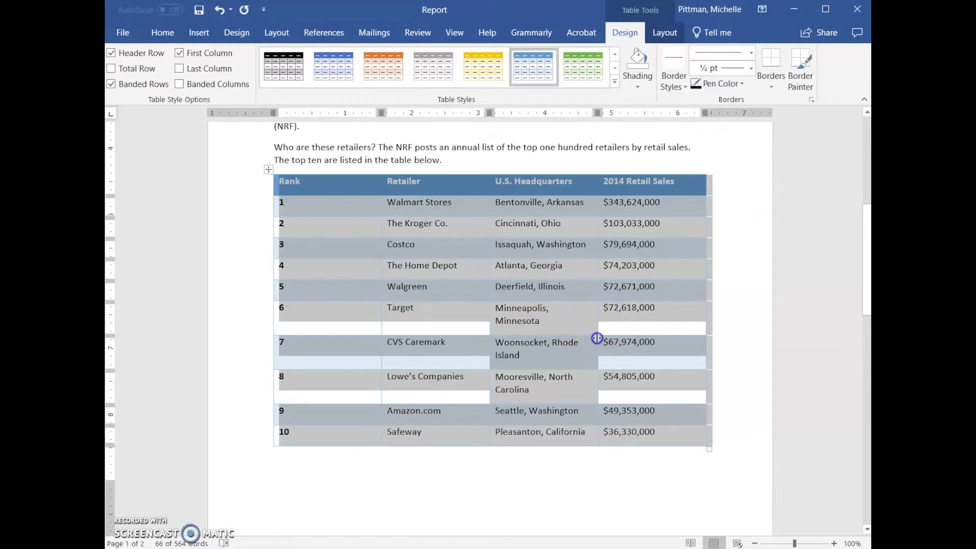
pyautogui.click(645, 445)
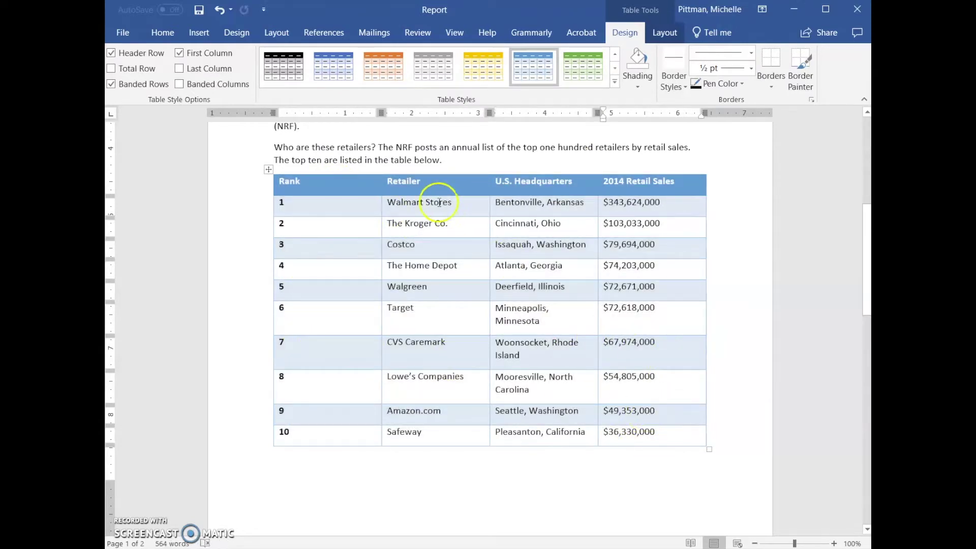
# Narrow the Rank column to about 0.5 inch and distribute the Retailer, U.S. Headquarters and 2014 Retail Sales columns evenly
pyautogui.moveTo(381, 202); pyautogui.dragTo(305, 205)
pyautogui.moveTo(341, 172); pyautogui.dragTo(634, 182)
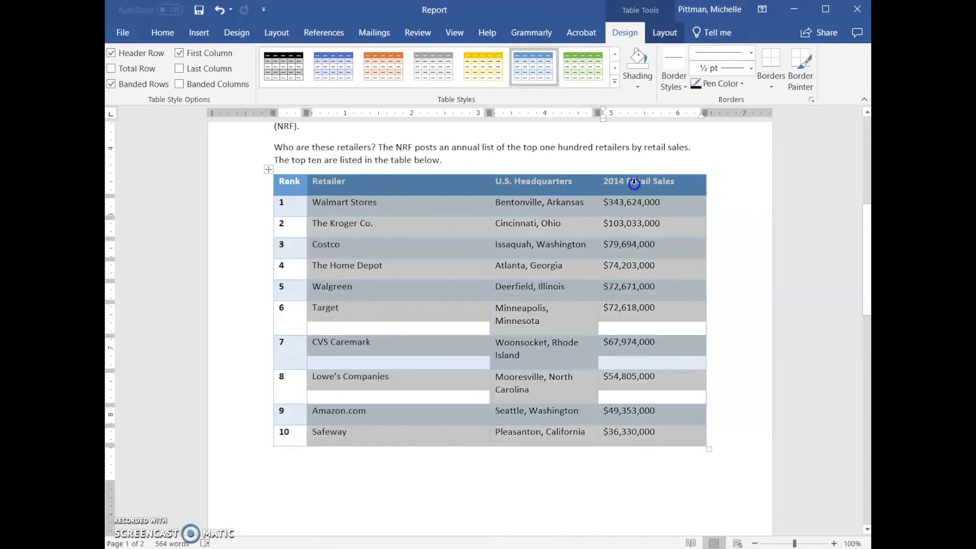
pyautogui.rightClick(564, 181)
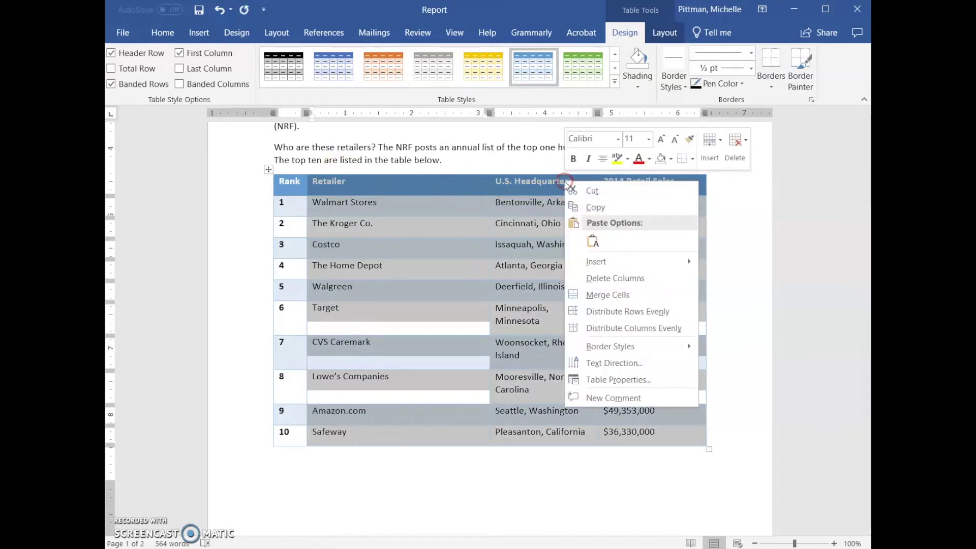
pyautogui.click(622, 328)
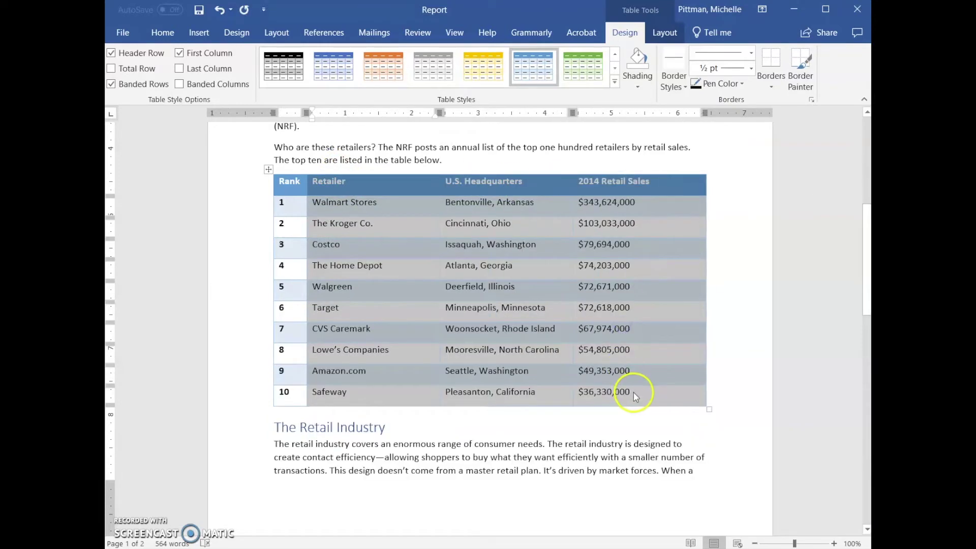
pyautogui.click(654, 358)
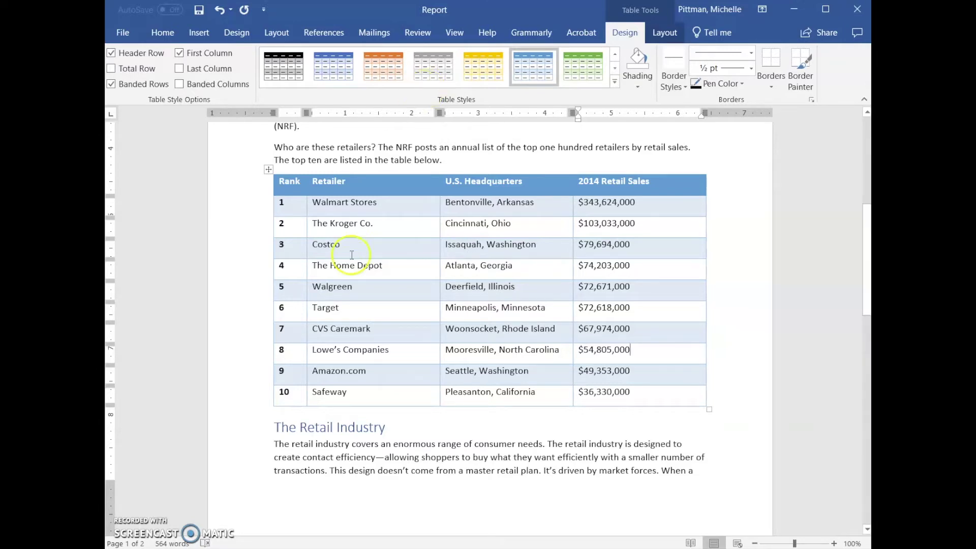
# Set the vertical alignment of the 2014 Retail Sales header cell to Bottom in the table properties
pyautogui.moveTo(649, 184); pyautogui.dragTo(590, 176)
pyautogui.click(298, 184)
pyautogui.click(625, 188)
pyautogui.rightClick(591, 178)
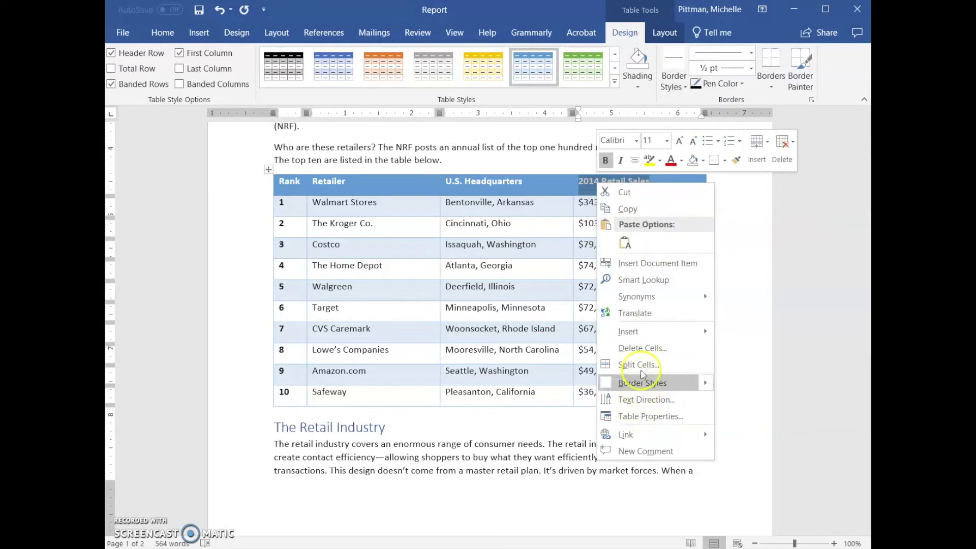
pyautogui.moveTo(639, 331)
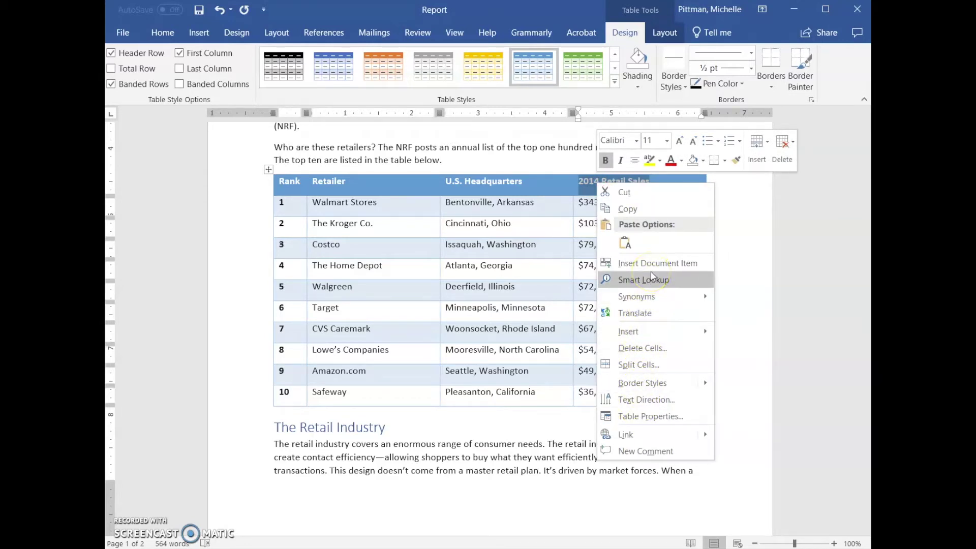
pyautogui.click(662, 414)
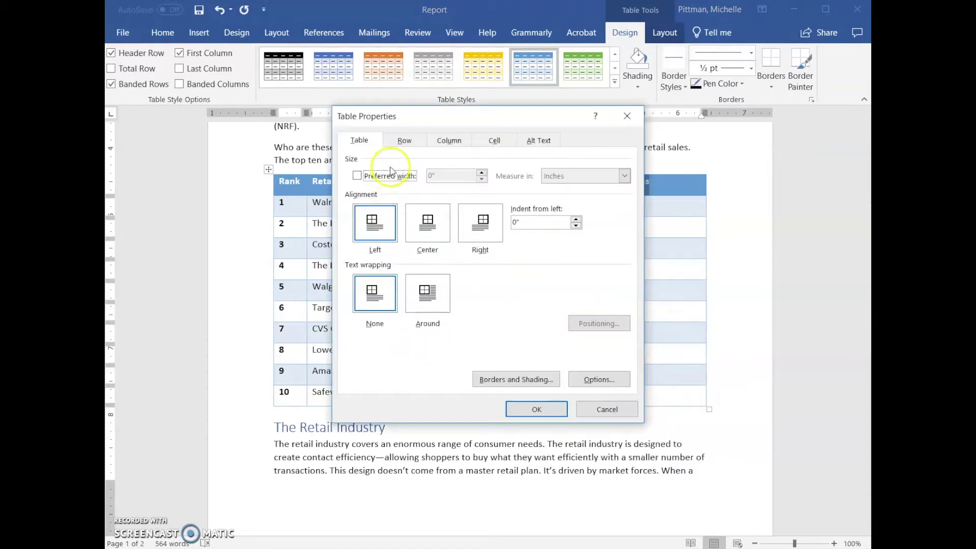
pyautogui.click(409, 142)
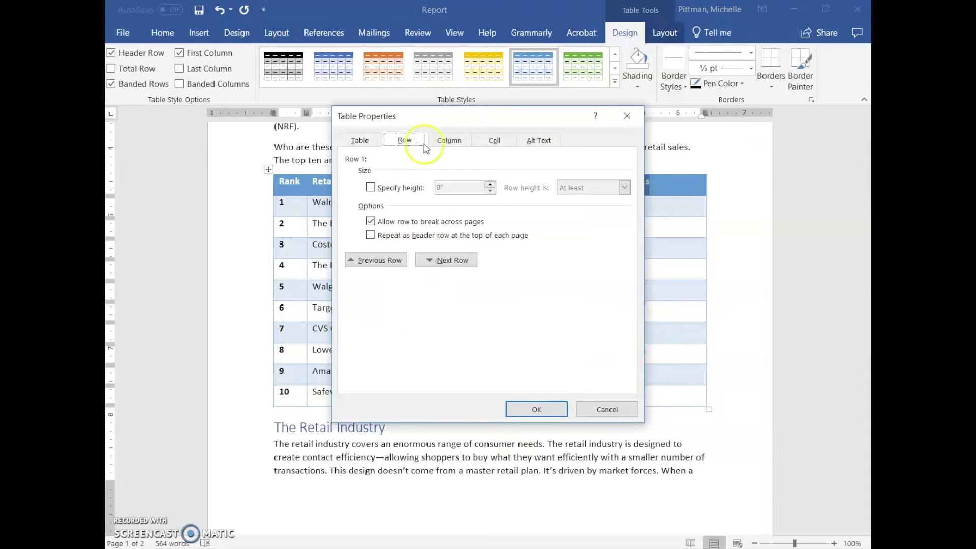
pyautogui.click(449, 141)
pyautogui.click(495, 142)
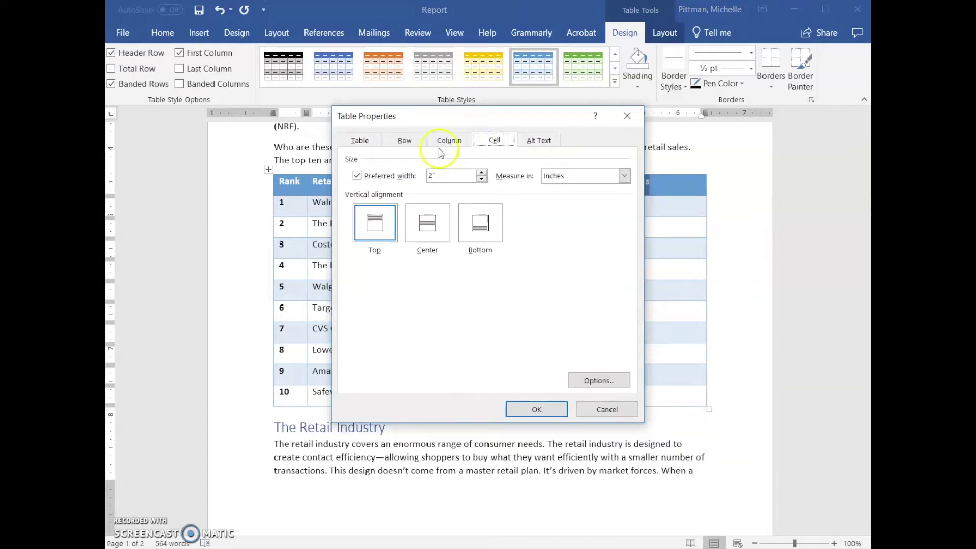
pyautogui.click(479, 224)
pyautogui.click(539, 410)
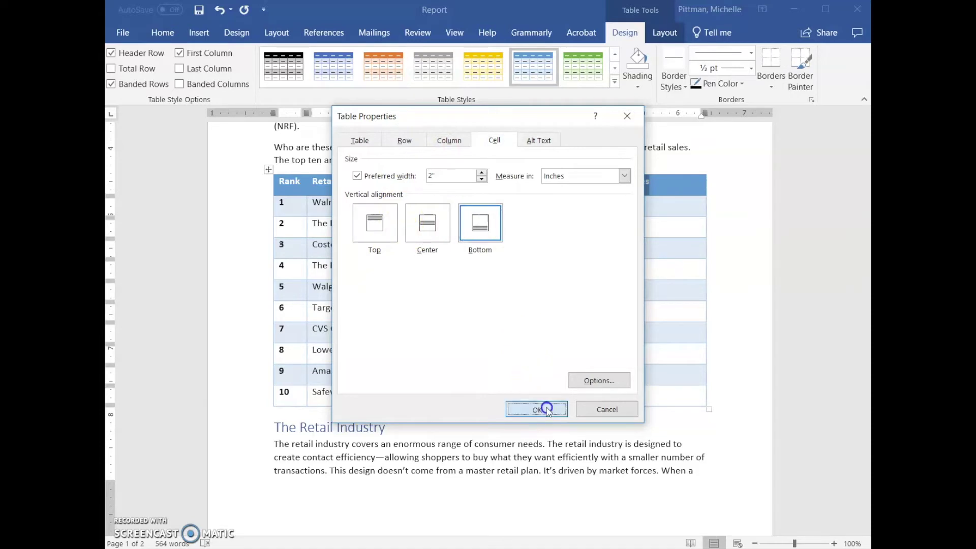
# Remove the space after the paragraphs in the retailer table's header row
pyautogui.moveTo(655, 182); pyautogui.dragTo(273, 183)
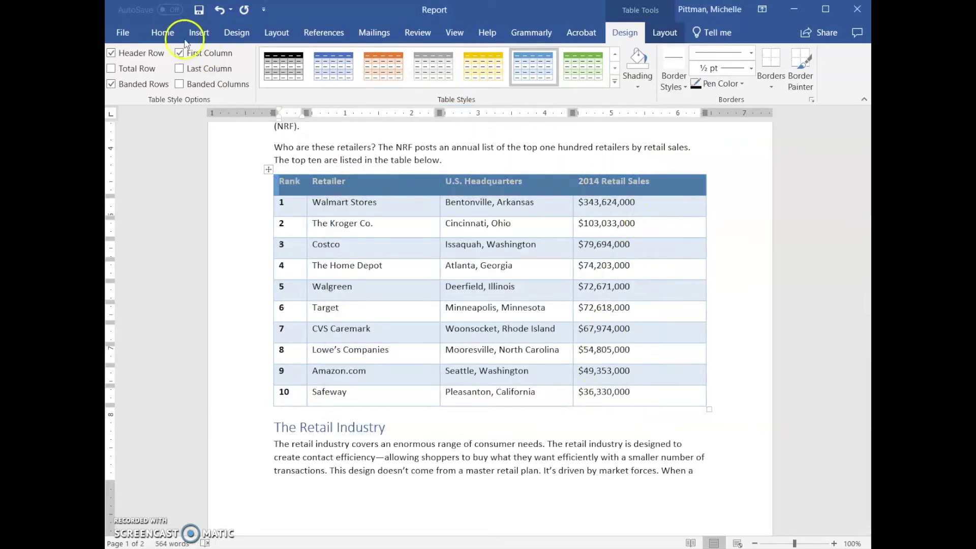
pyautogui.click(162, 32)
pyautogui.click(396, 83)
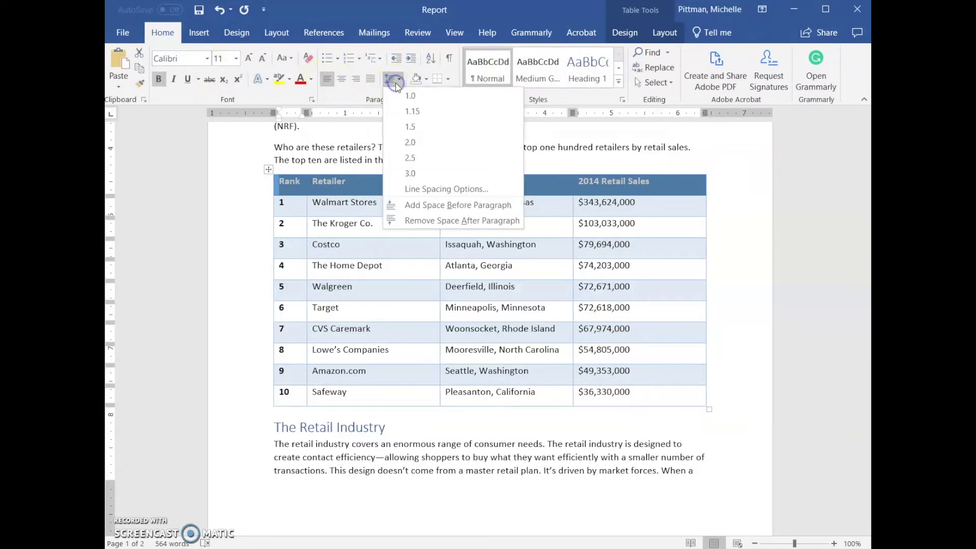
pyautogui.click(441, 220)
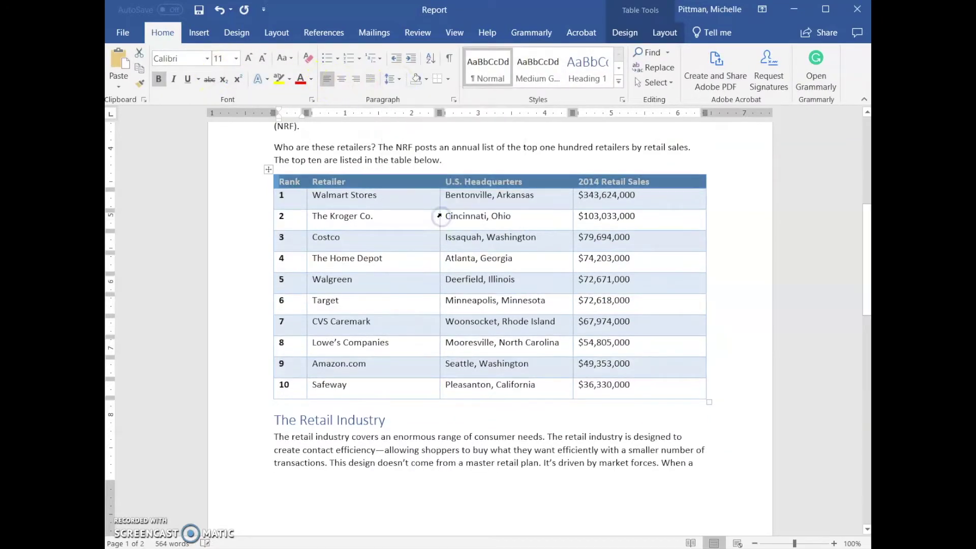
# Add the space after the header row's paragraphs back and deselect the row
pyautogui.click(393, 79)
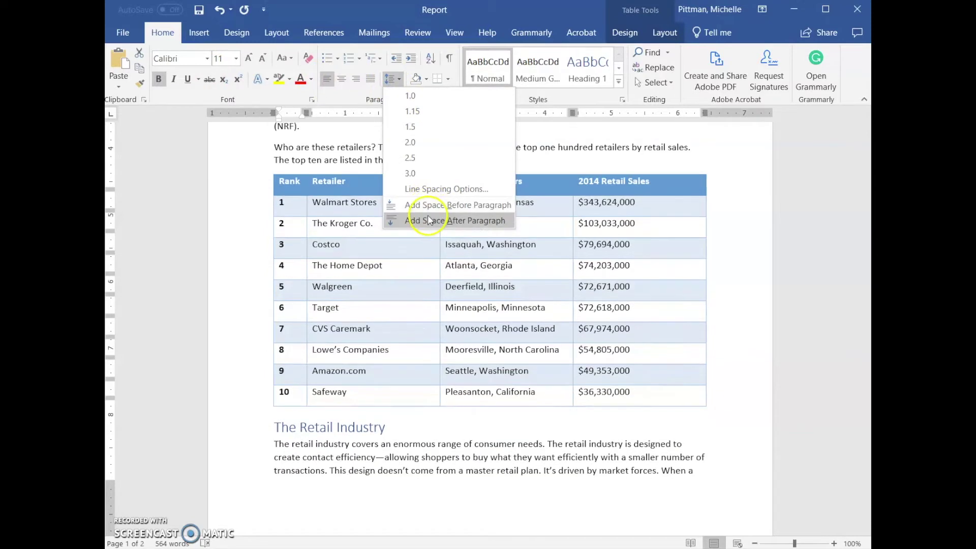
pyautogui.click(428, 217)
pyautogui.click(631, 224)
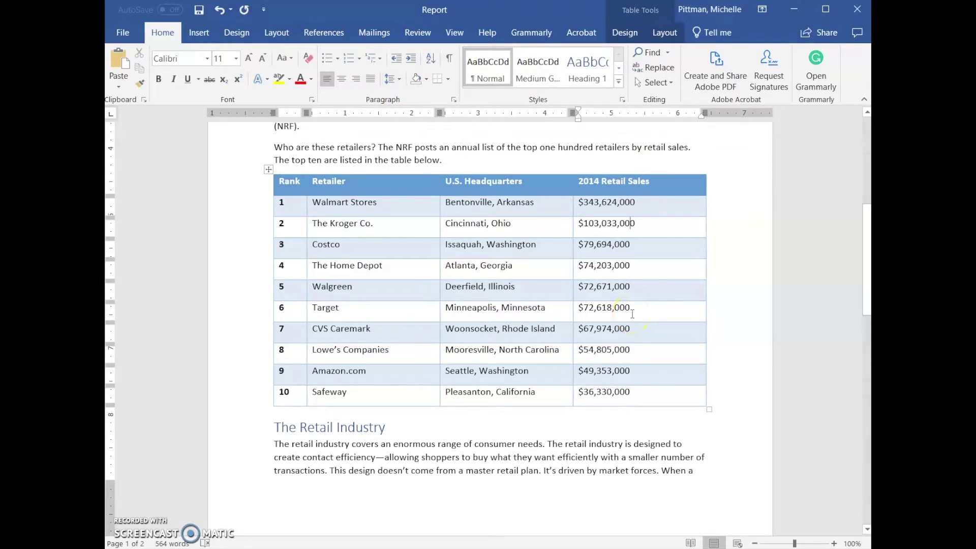
# Sort the entire retailer table by Retailer as text in ascending order, treating the first row as a header row
pyautogui.click(665, 32)
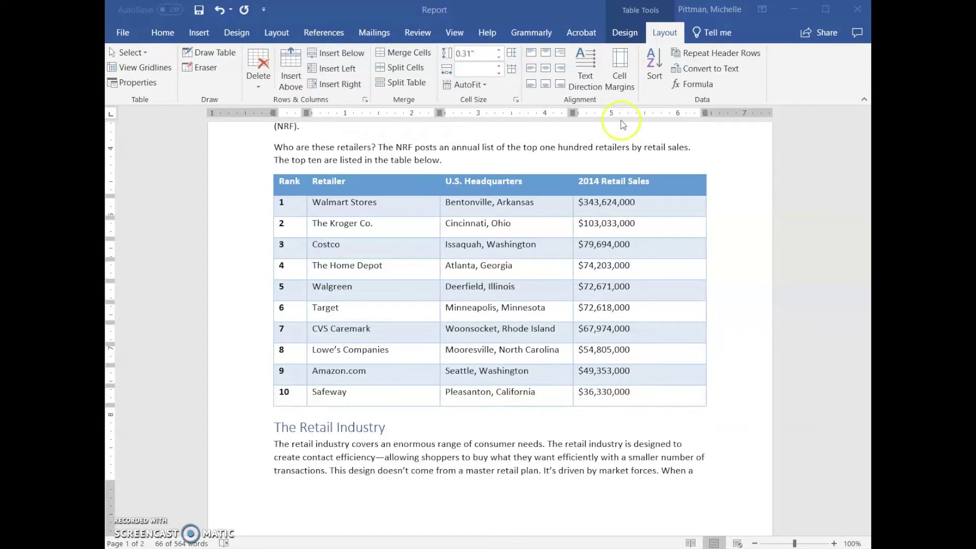
pyautogui.click(269, 170)
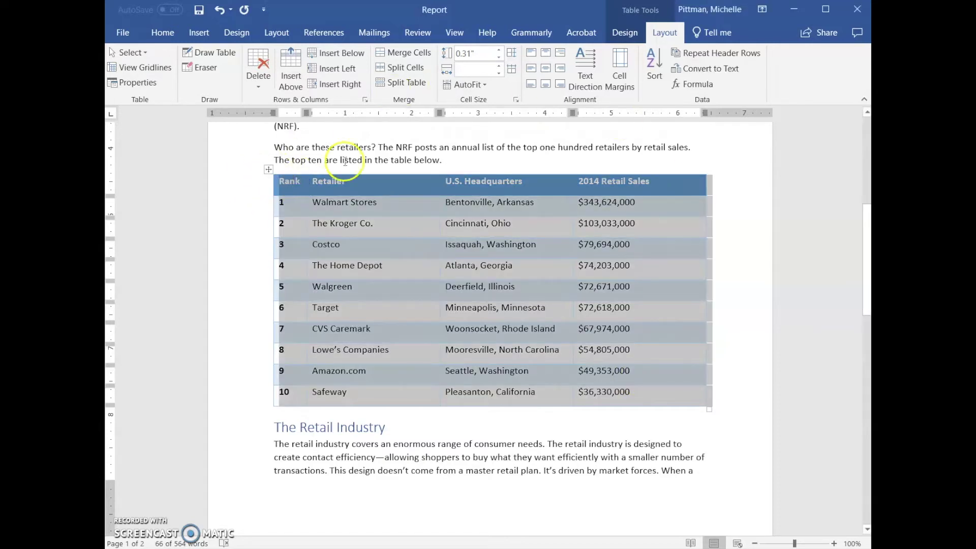
pyautogui.click(656, 77)
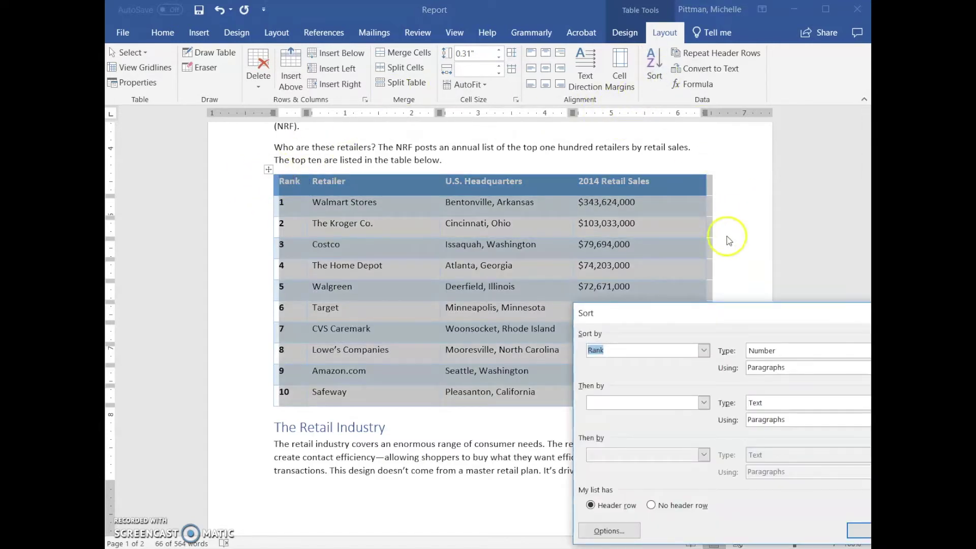
pyautogui.moveTo(727, 313); pyautogui.dragTo(421, 228)
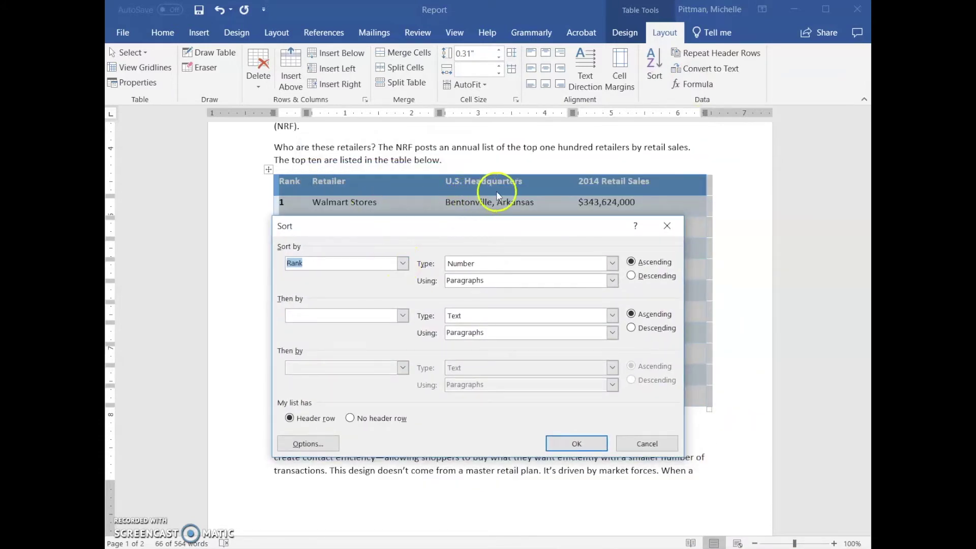
pyautogui.click(402, 263)
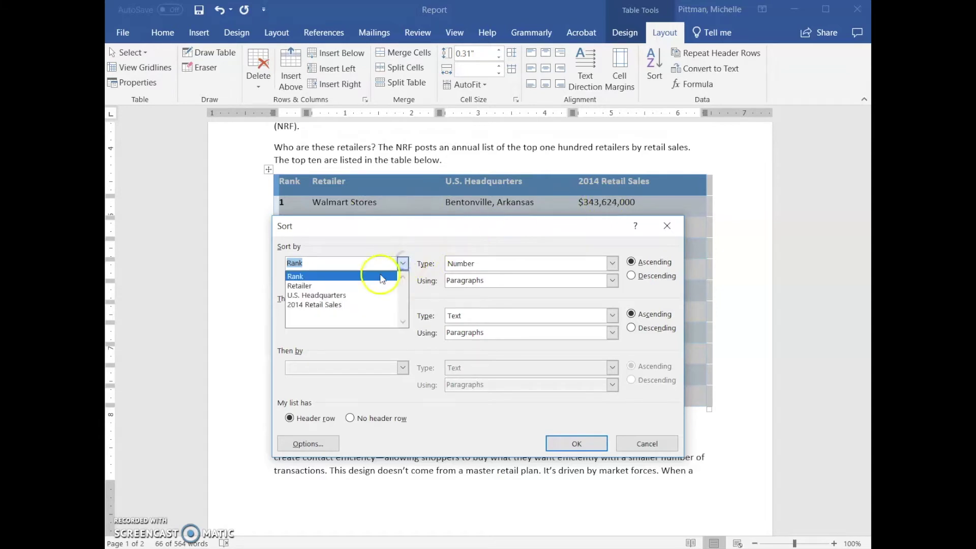
pyautogui.click(374, 286)
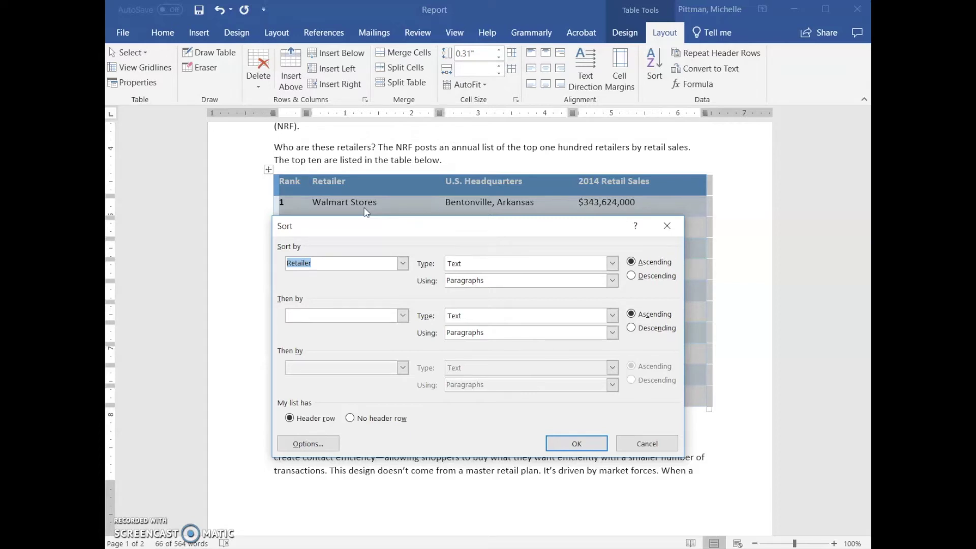
pyautogui.click(600, 444)
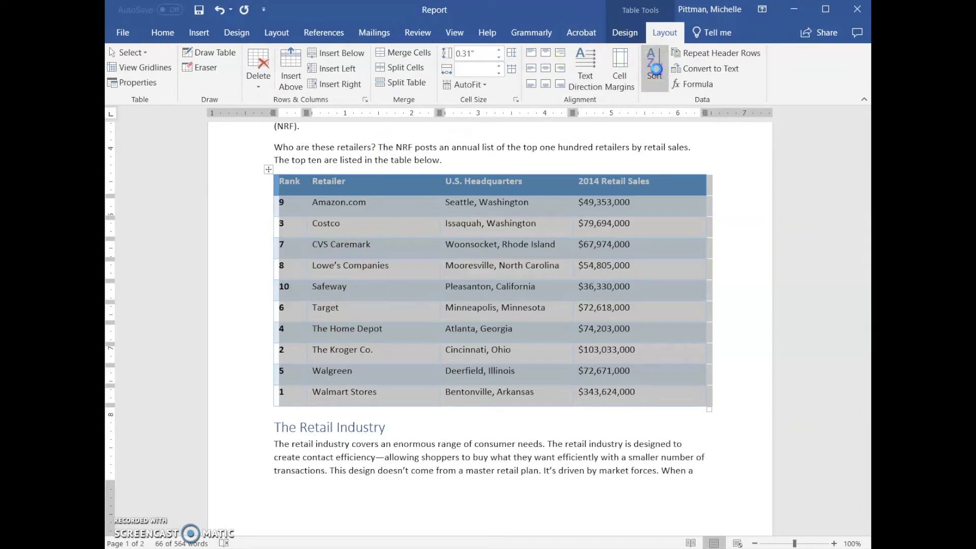
pyautogui.click(655, 63)
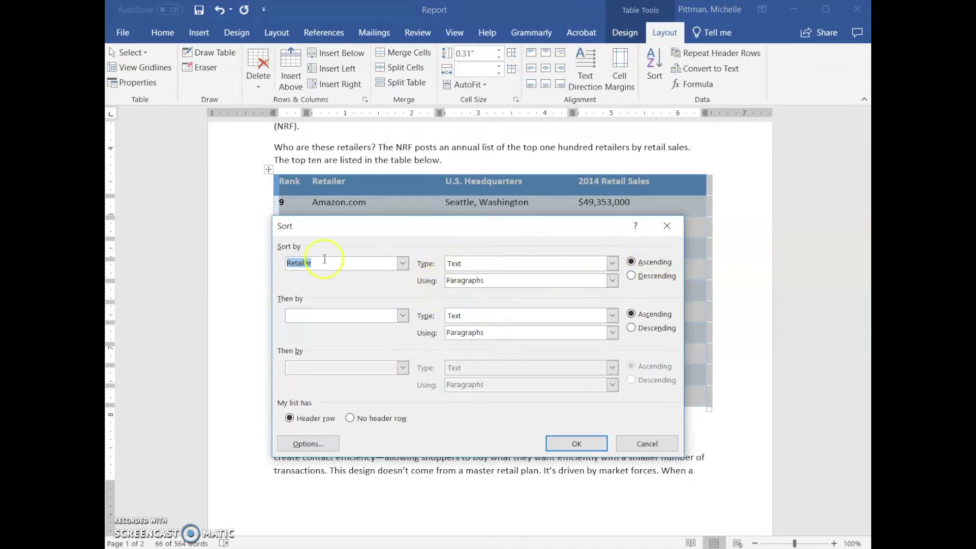
pyautogui.click(574, 443)
# Place the insertion point on the blank line below the report's final paragraph
pyautogui.scroll(-10, 448, 373)
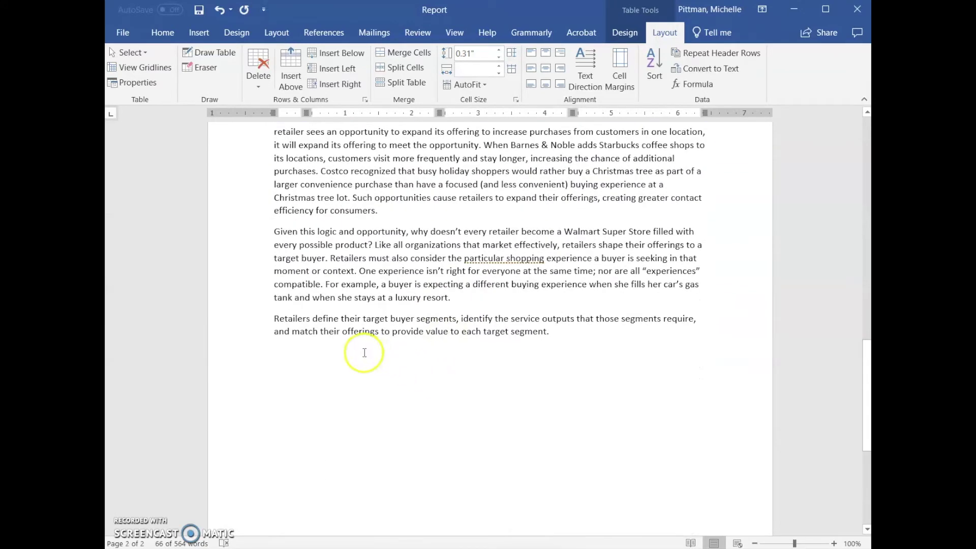
pyautogui.click(367, 352)
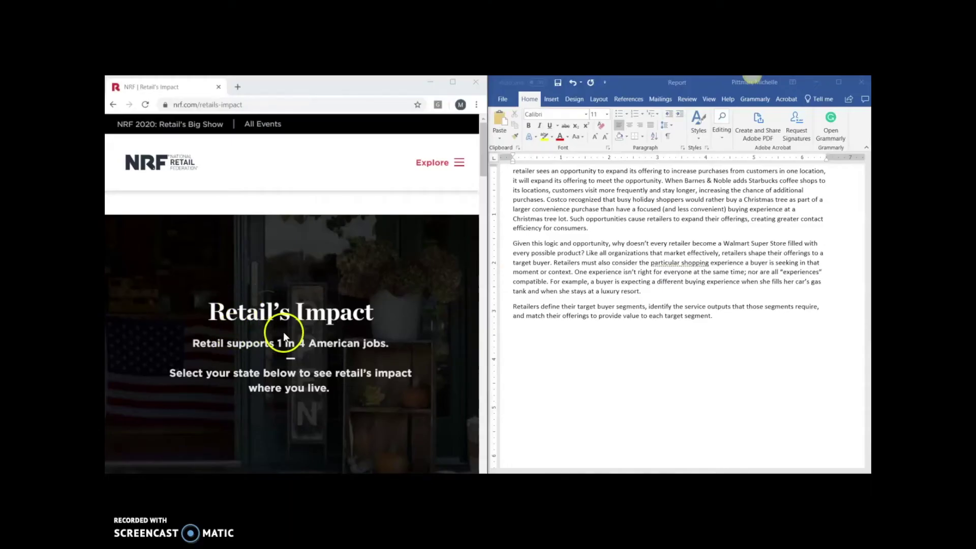
# Switch to the NRF Retail's Impact page in the browser and open the Indiana state page
pyautogui.scroll(-1, 285, 336)
pyautogui.scroll(-3, 283, 334)
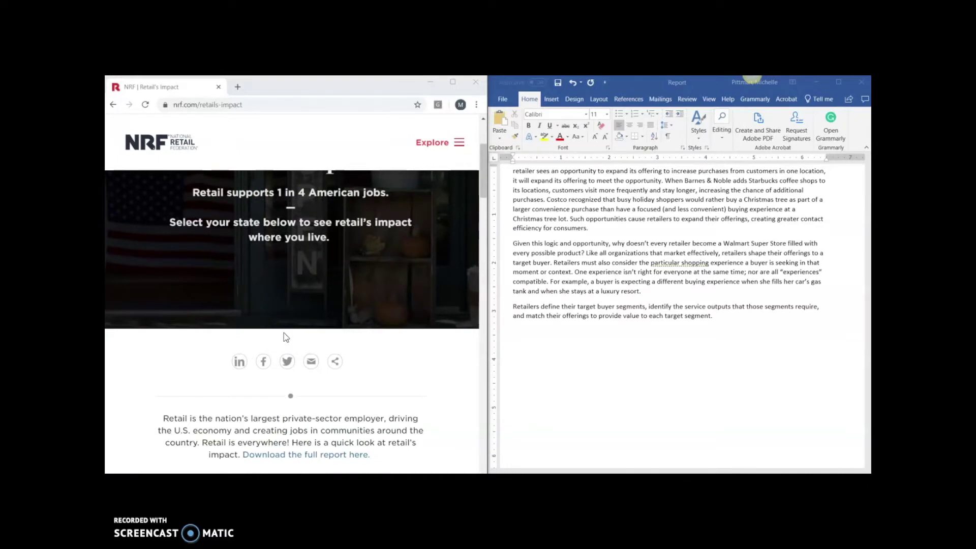
pyautogui.scroll(-9, 285, 337)
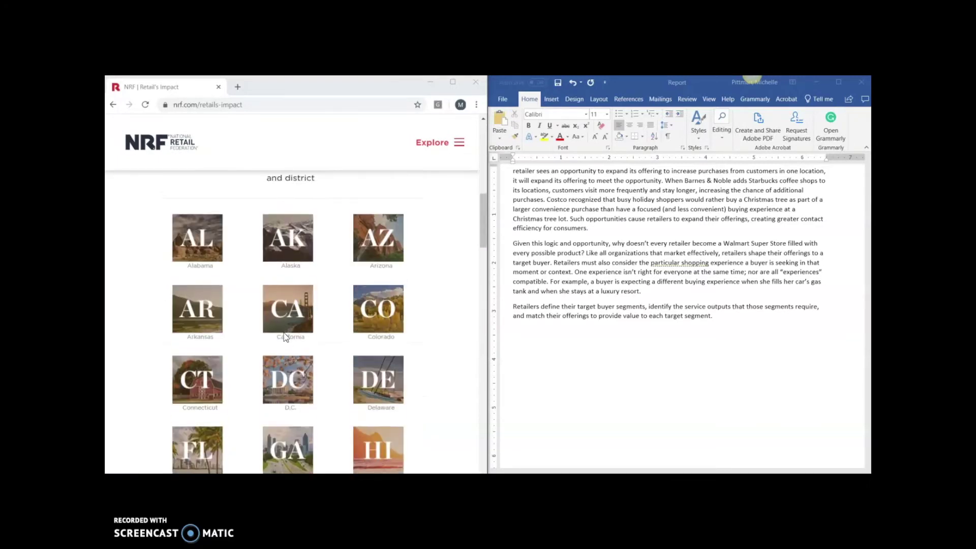
pyautogui.scroll(-2, 284, 333)
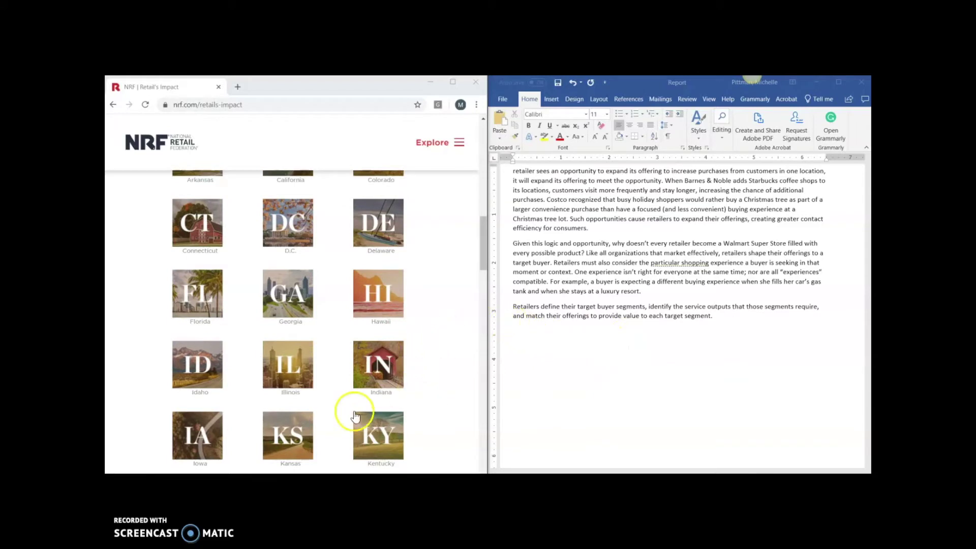
pyautogui.click(390, 371)
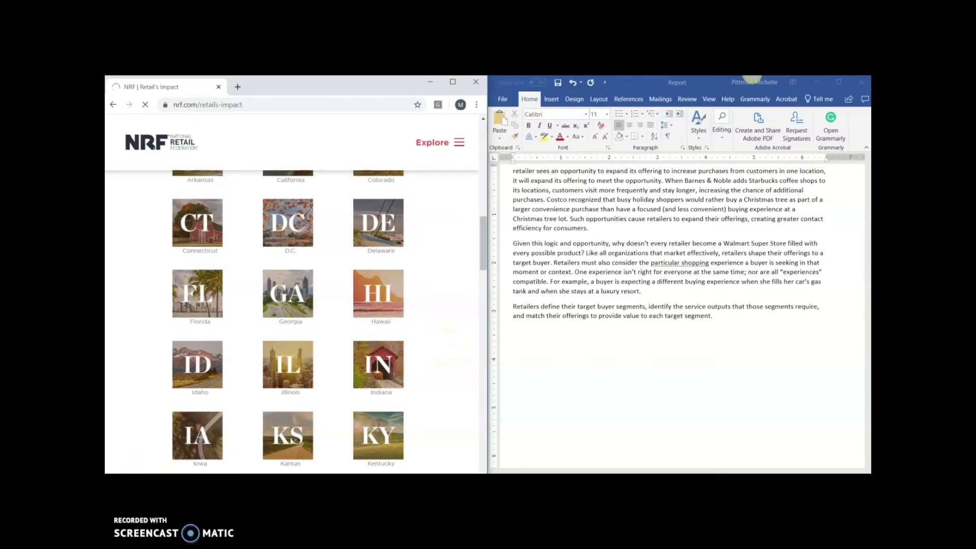
# Enlarge the browser window and examine the employment chart by major industry on the Indiana page
pyautogui.scroll(-7, 315, 325)
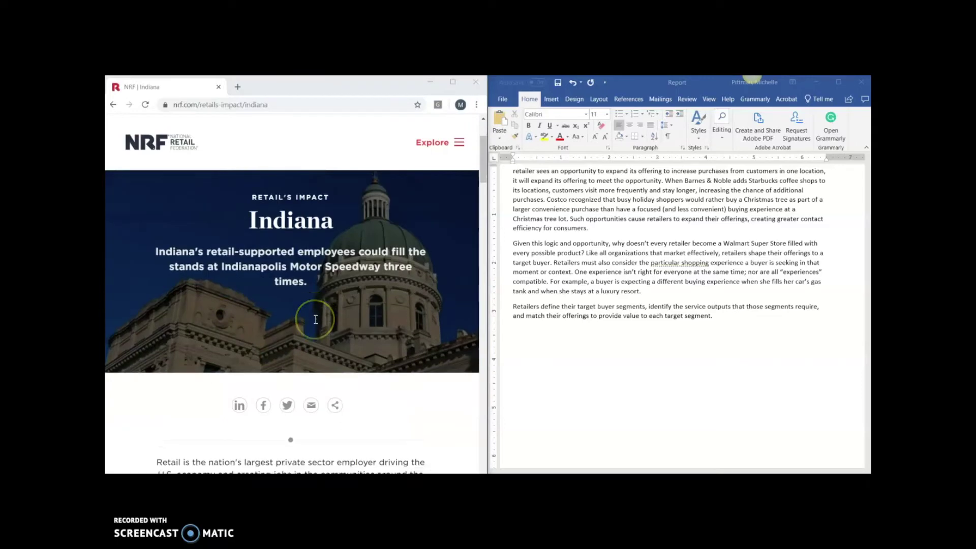
pyautogui.scroll(-12, 316, 319)
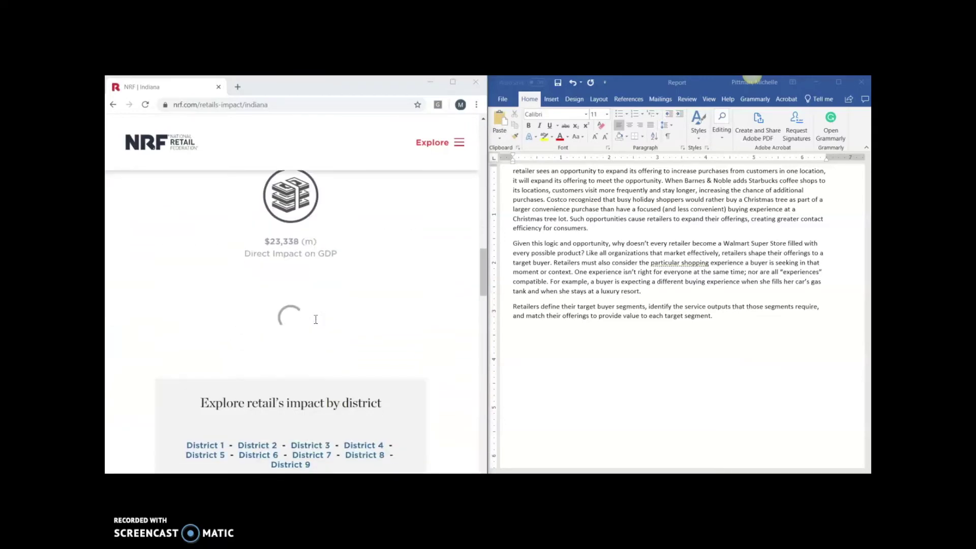
pyautogui.scroll(-10, 316, 320)
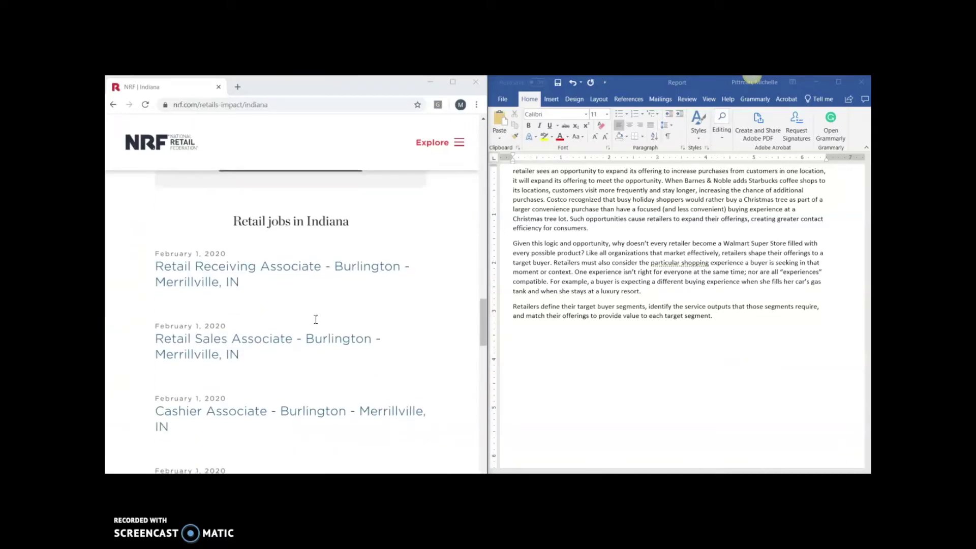
pyautogui.scroll(-12, 316, 319)
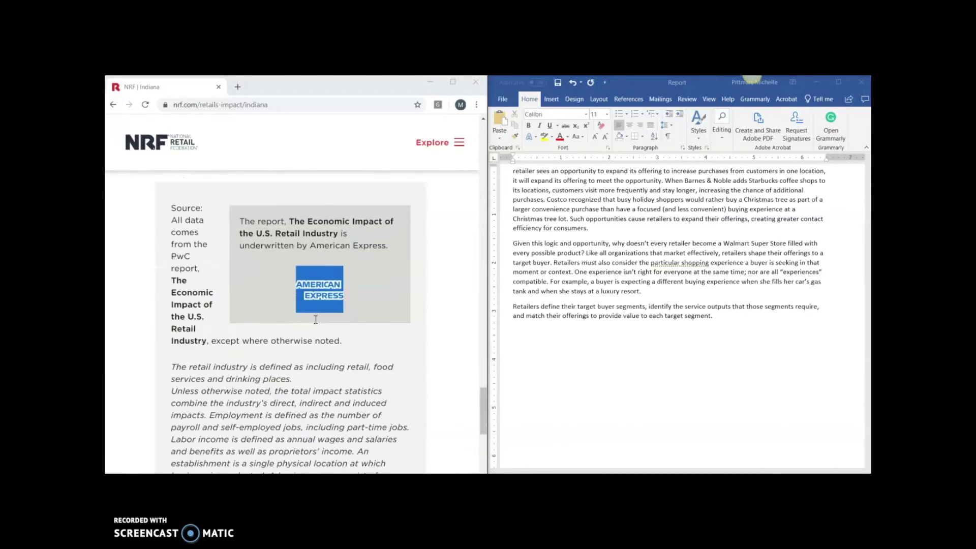
pyautogui.scroll(10, 315, 319)
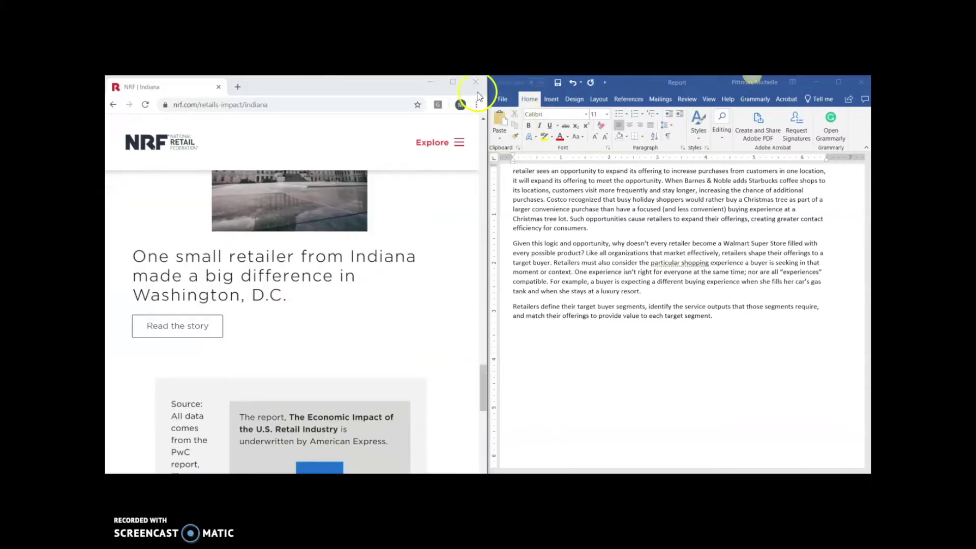
pyautogui.click(453, 82)
pyautogui.scroll(10, 515, 308)
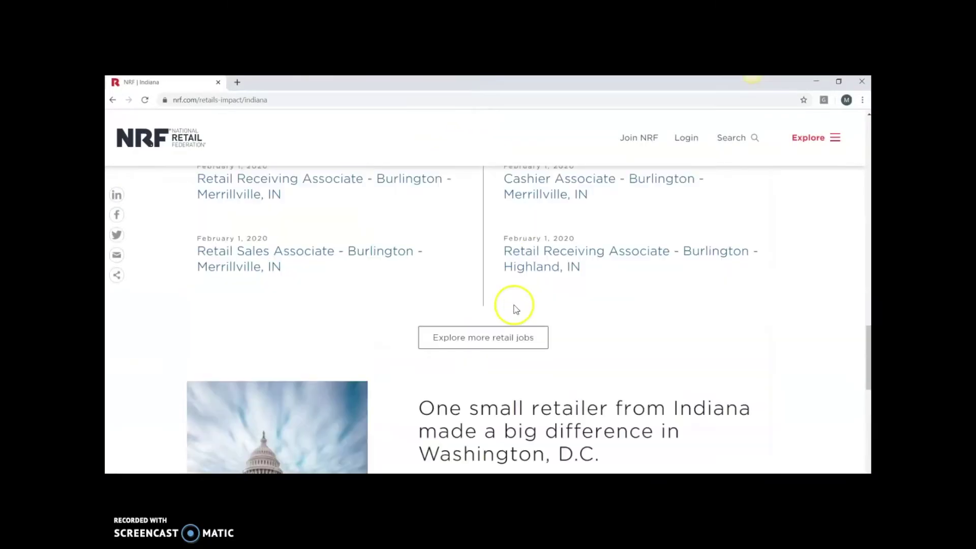
pyautogui.scroll(8, 515, 308)
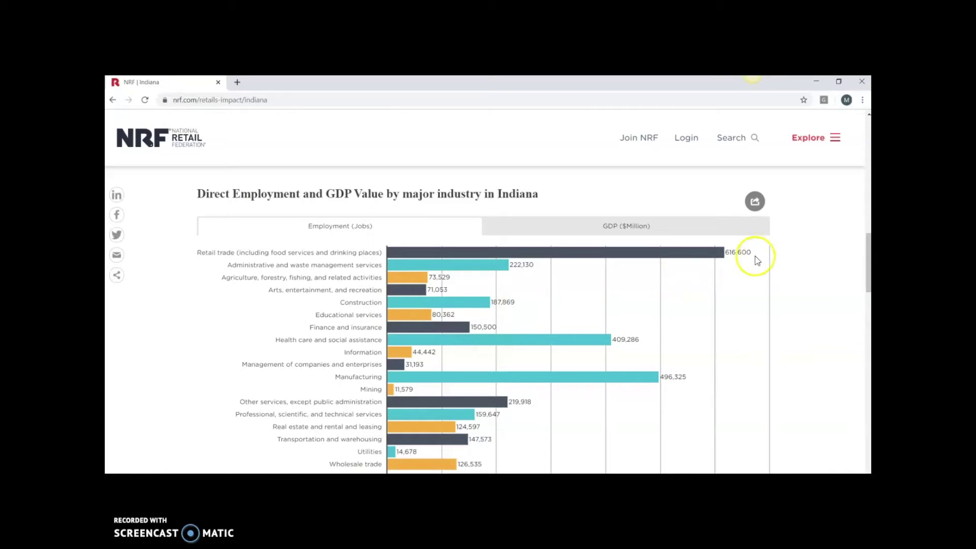
pyautogui.moveTo(726, 260)
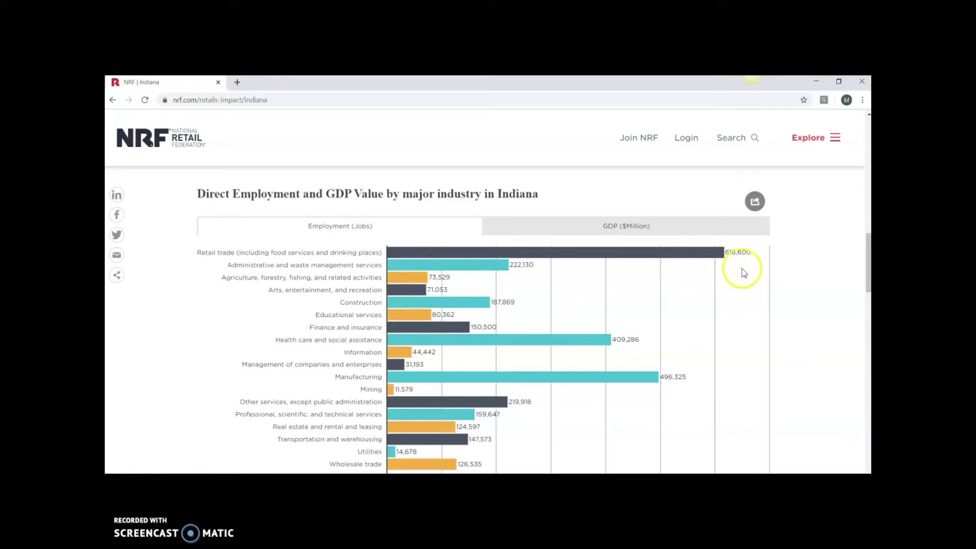
# Switch back to the Word report, start inserting a chart and choose the Bar chart type
pyautogui.hotkey('alt', 'Tab')
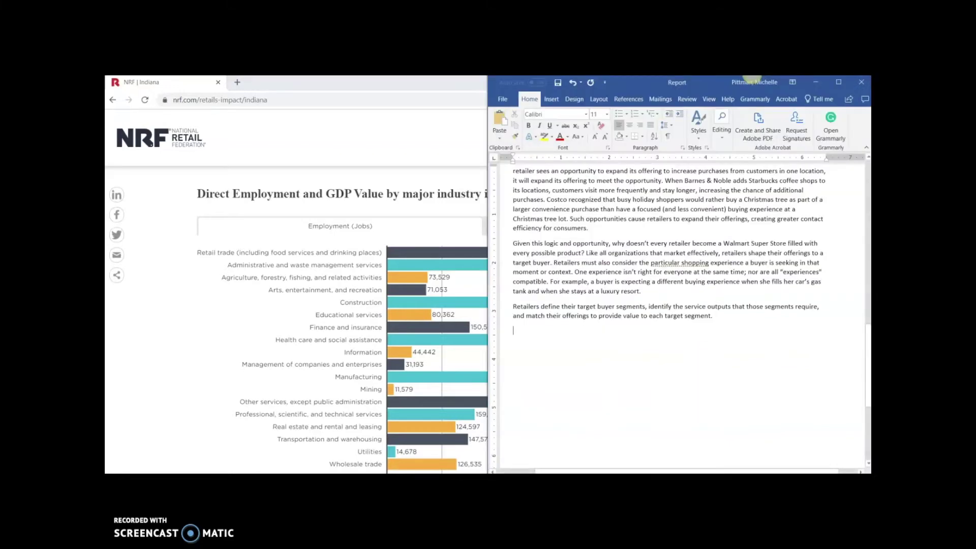
pyautogui.click(556, 102)
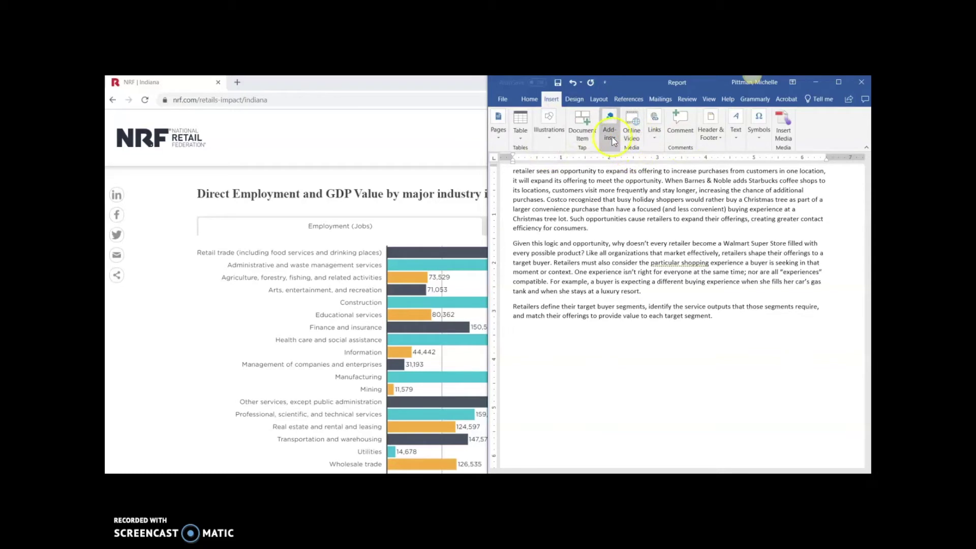
pyautogui.click(550, 144)
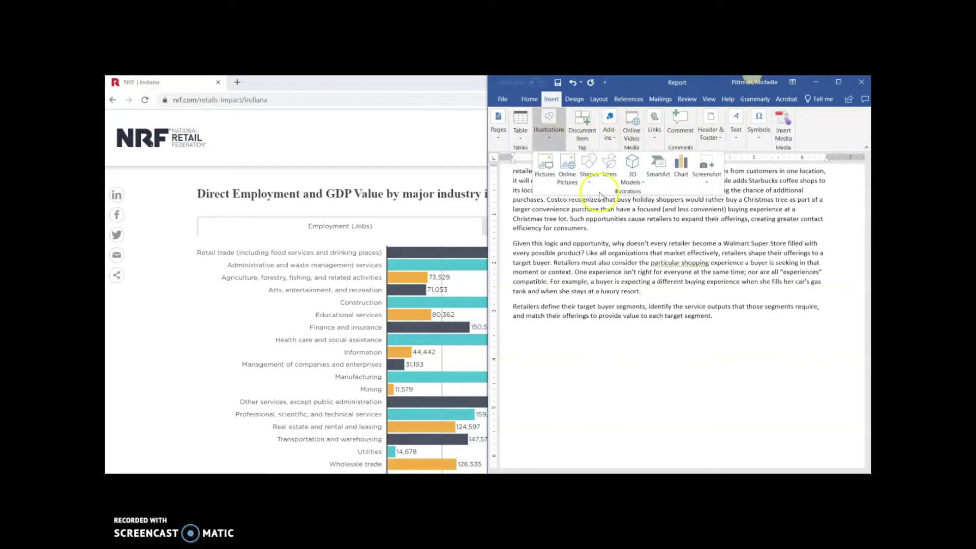
pyautogui.click(682, 164)
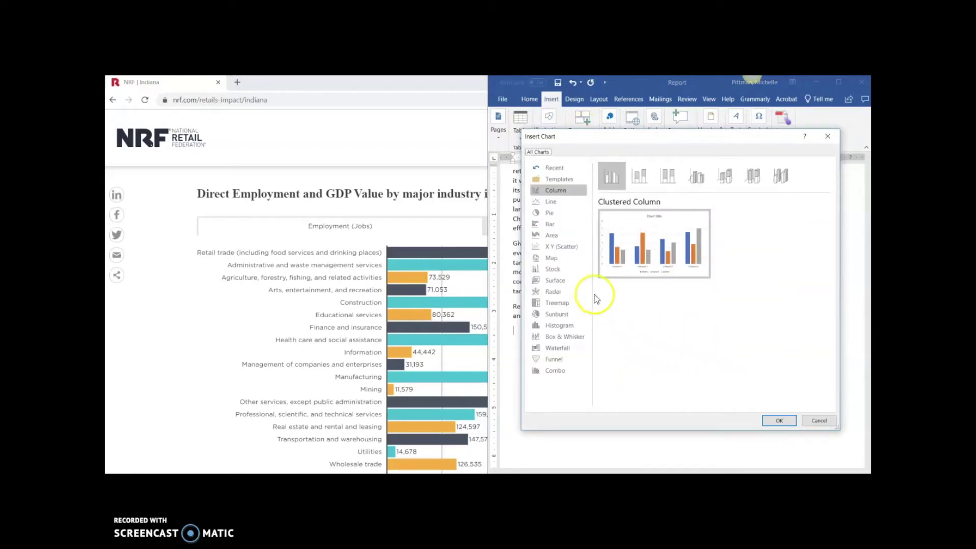
pyautogui.moveTo(421, 270)
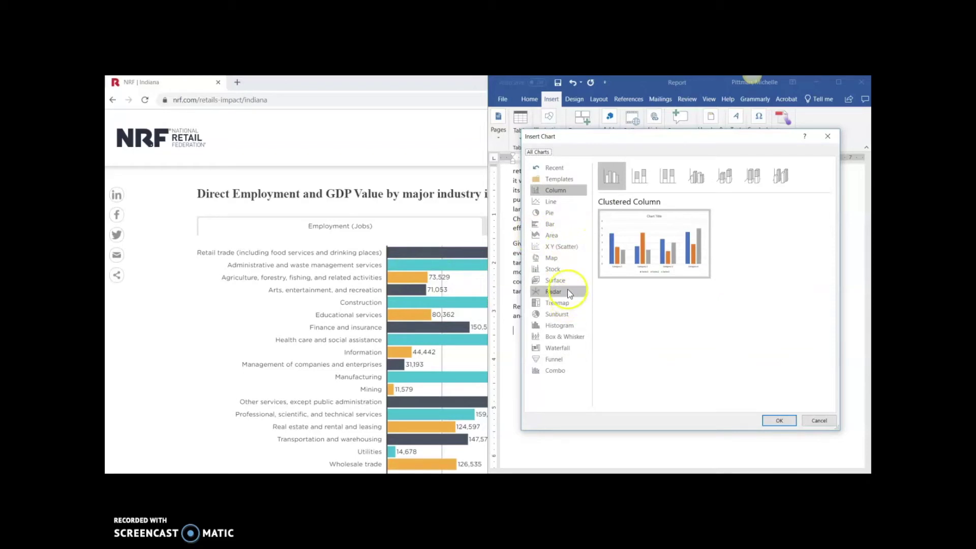
pyautogui.click(552, 225)
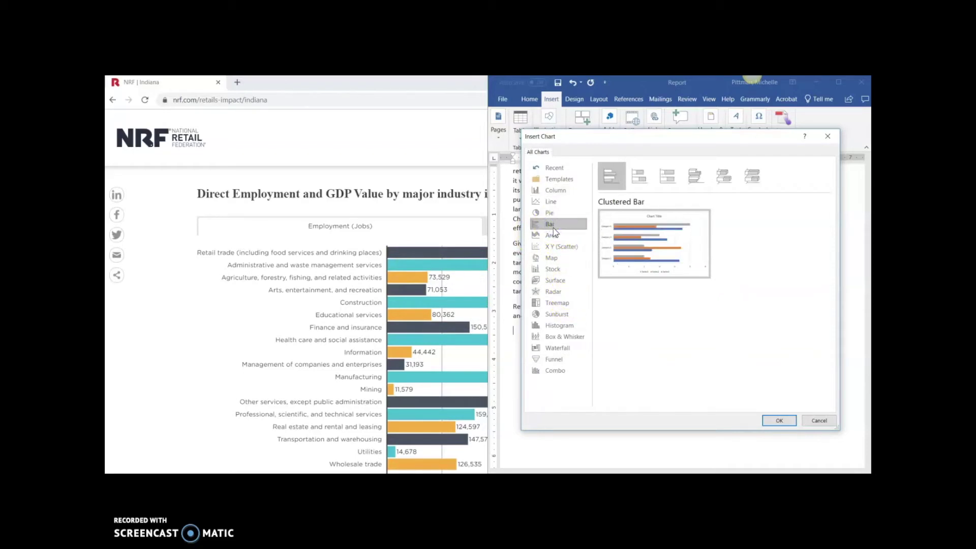
# Preview the stacked, 100% stacked and 3-D bar chart subtypes against Clustered Bar
pyautogui.click(639, 176)
pyautogui.click(676, 177)
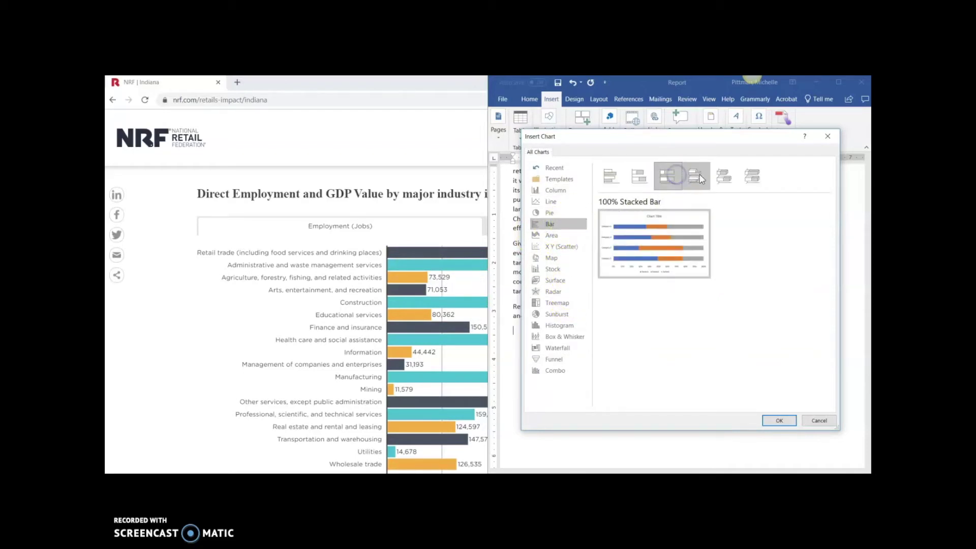
pyautogui.click(696, 176)
pyautogui.click(724, 178)
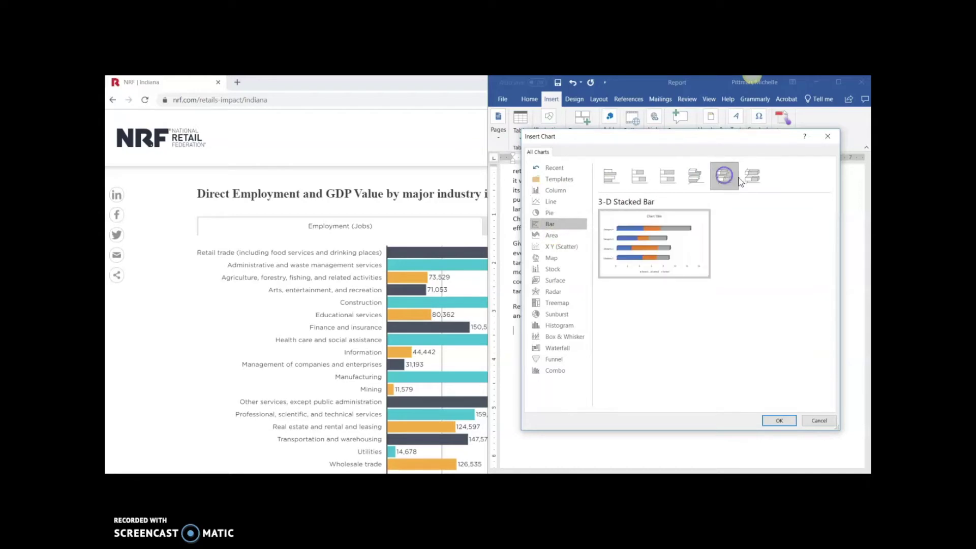
pyautogui.click(751, 179)
pyautogui.click(724, 176)
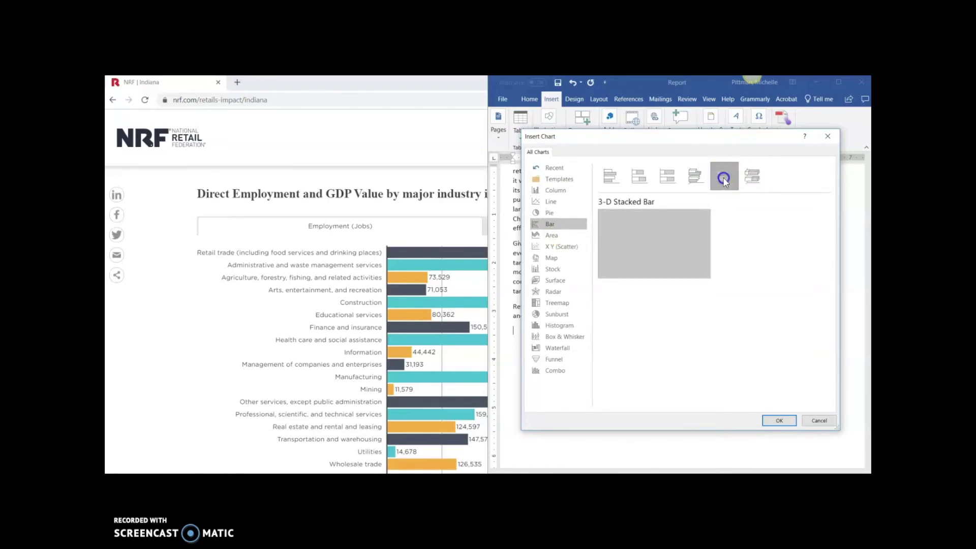
pyautogui.click(751, 176)
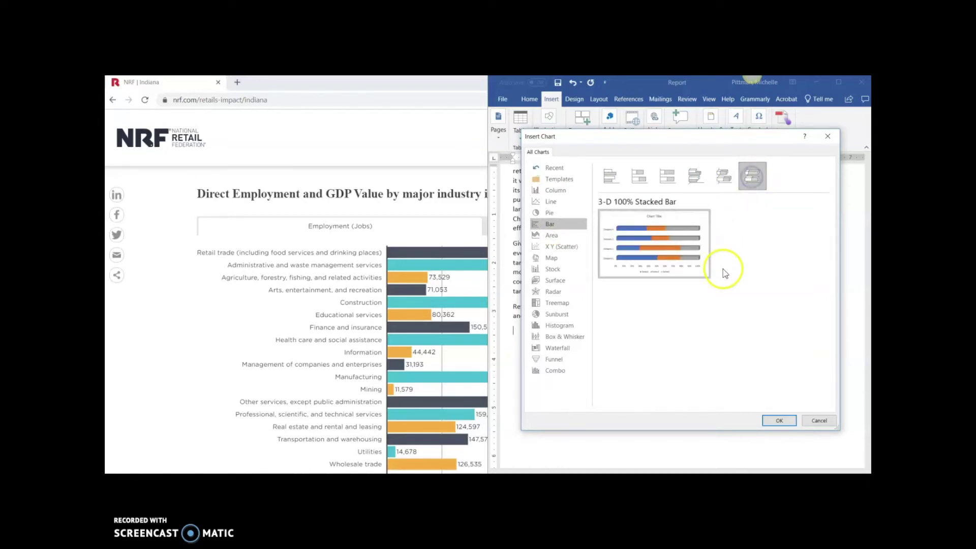
pyautogui.click(723, 184)
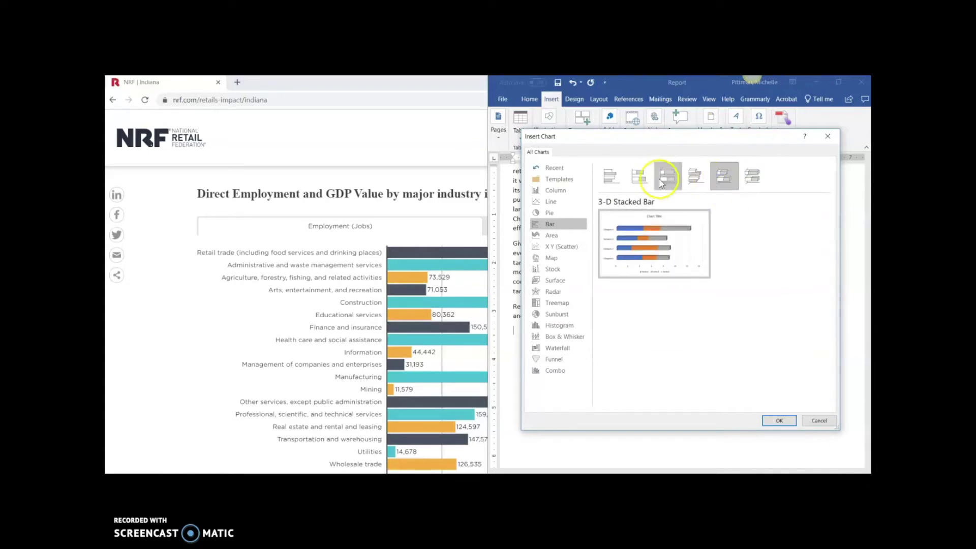
pyautogui.click(657, 180)
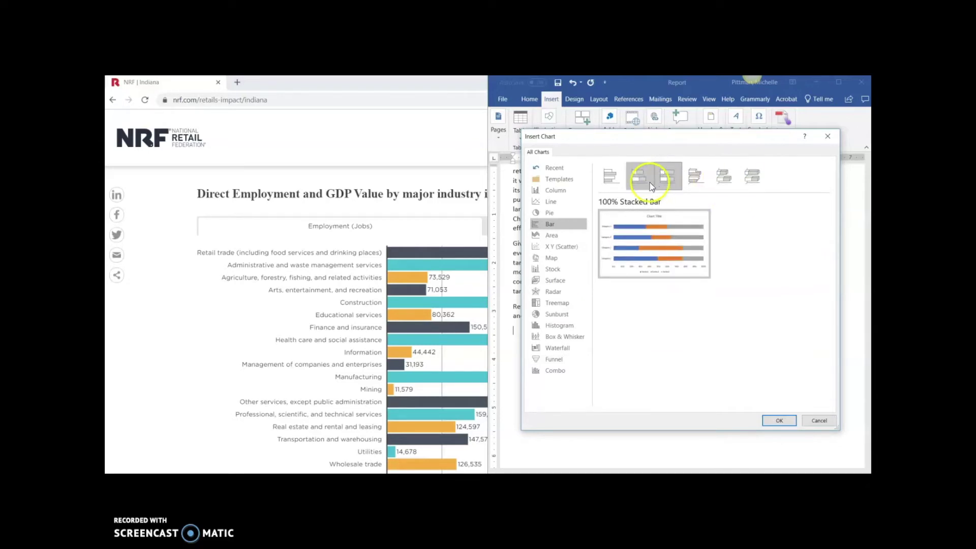
pyautogui.click(641, 178)
pyautogui.click(609, 185)
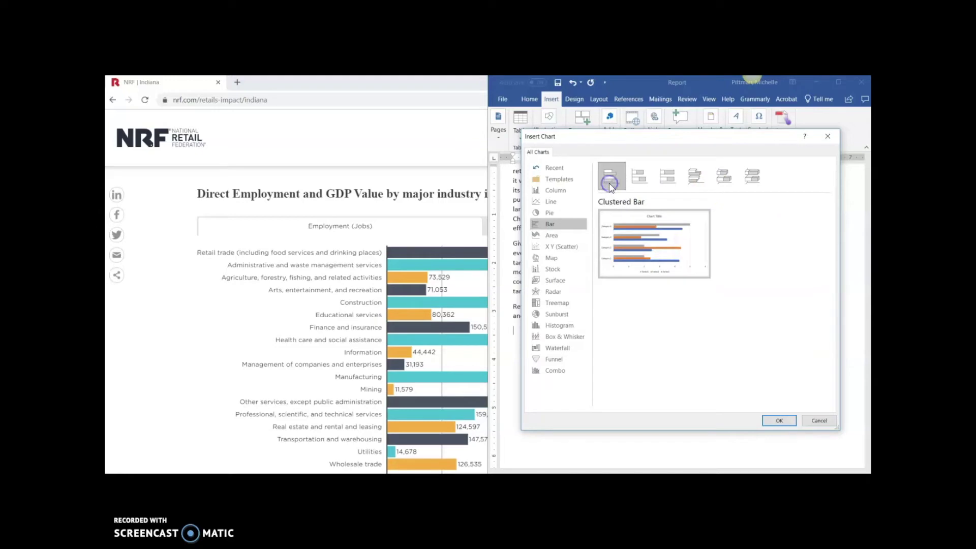
pyautogui.click(730, 179)
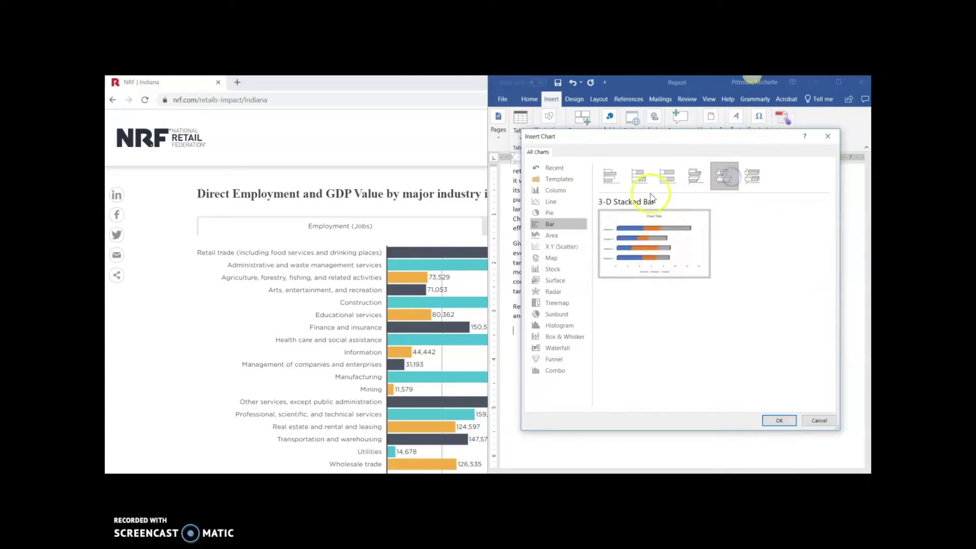
# Insert a Clustered Bar chart and enlarge its data sheet to show more rows
pyautogui.click(612, 186)
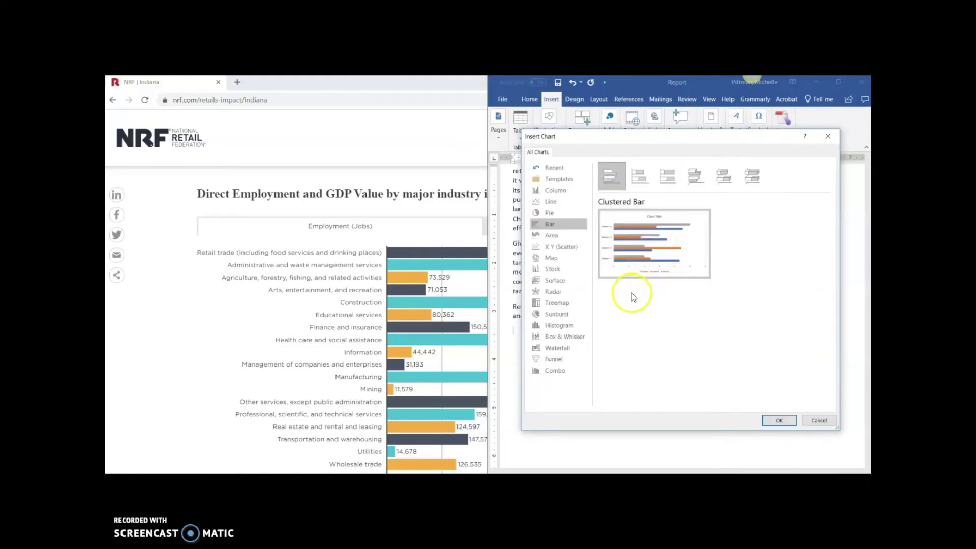
pyautogui.click(783, 420)
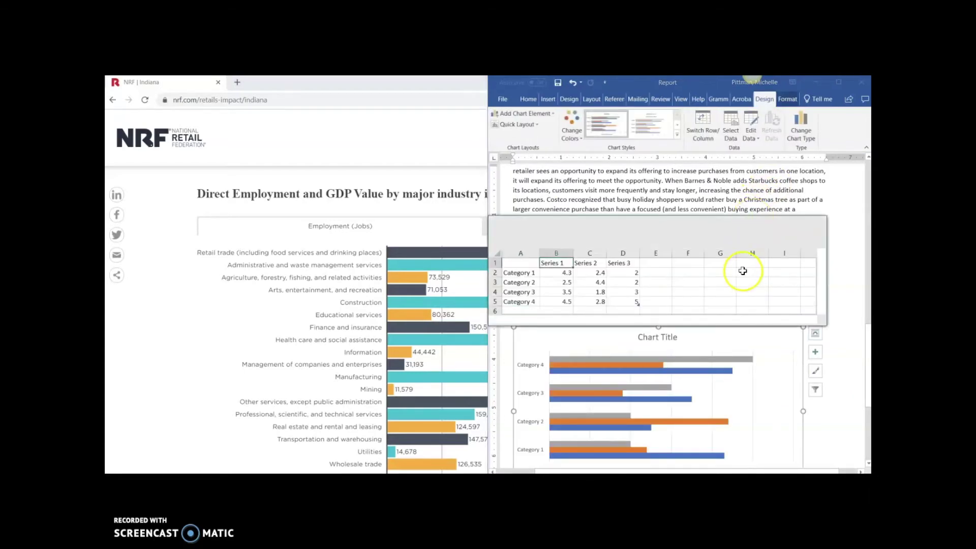
pyautogui.moveTo(643, 215); pyautogui.dragTo(644, 166)
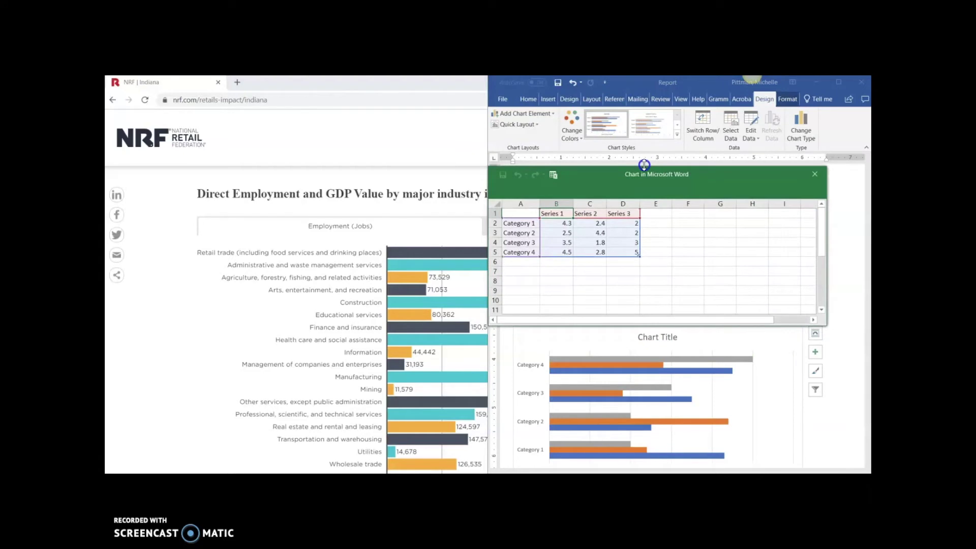
# Rename Category 1 to Retail Trade in the chart data and delete the Series 2 and Series 3 columns
pyautogui.click(532, 224)
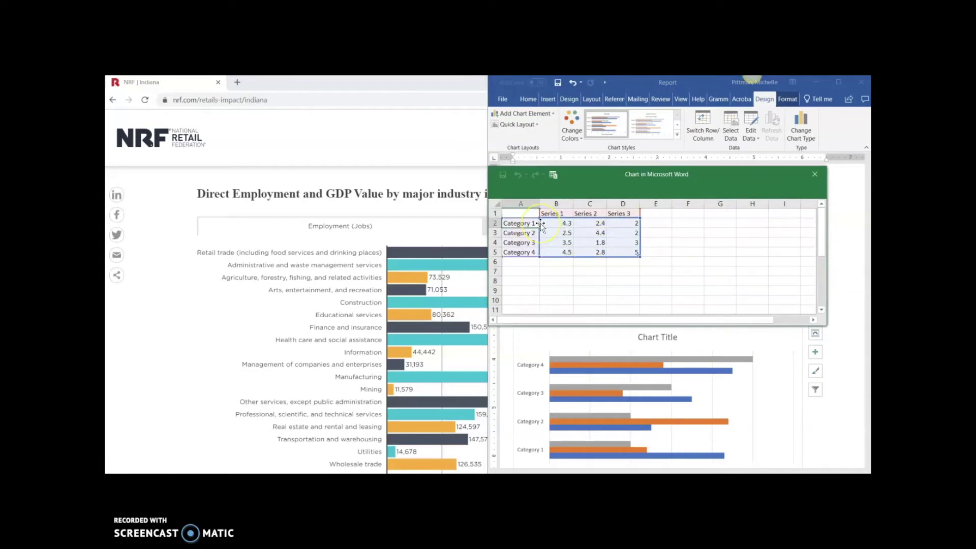
pyautogui.write('Retail Trade')
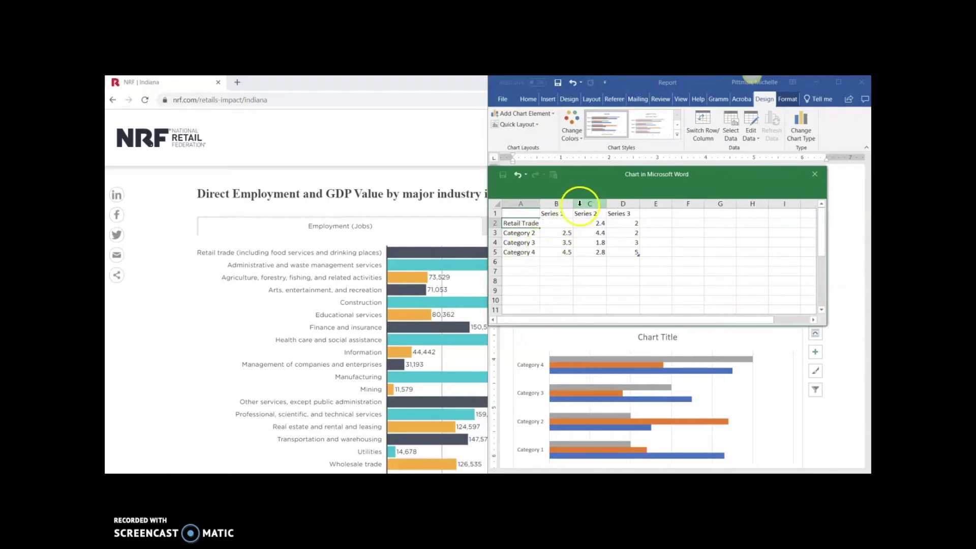
pyautogui.click(598, 202)
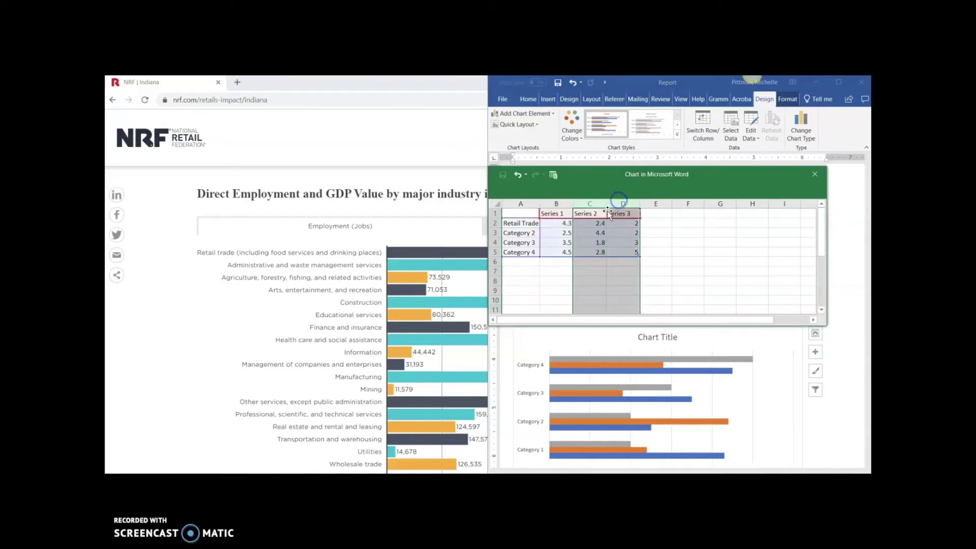
pyautogui.rightClick(604, 215)
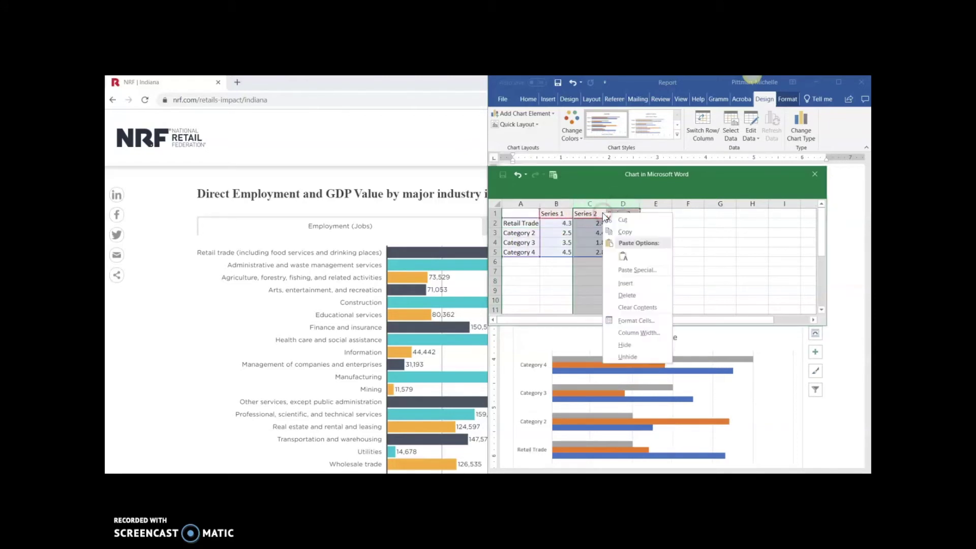
pyautogui.click(635, 296)
pyautogui.rightClick(608, 247)
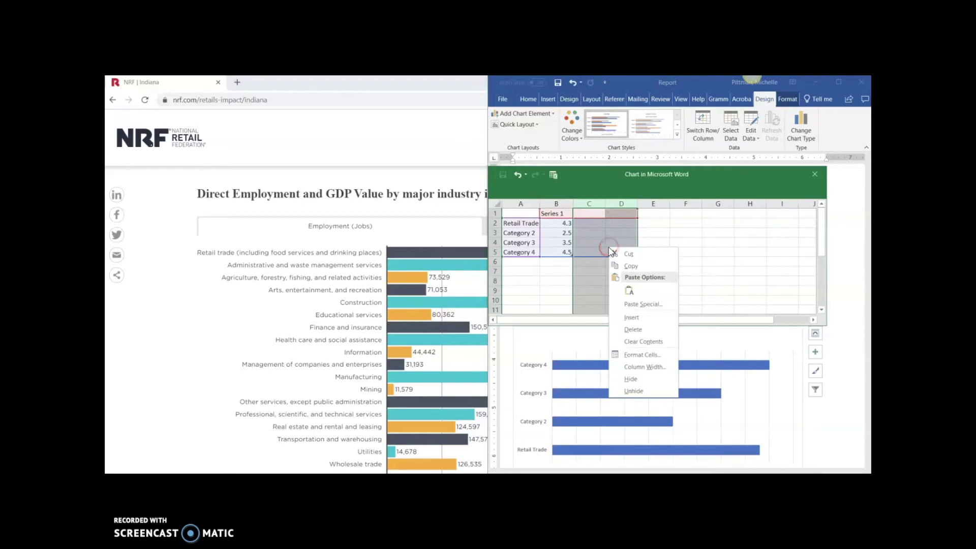
pyautogui.click(655, 338)
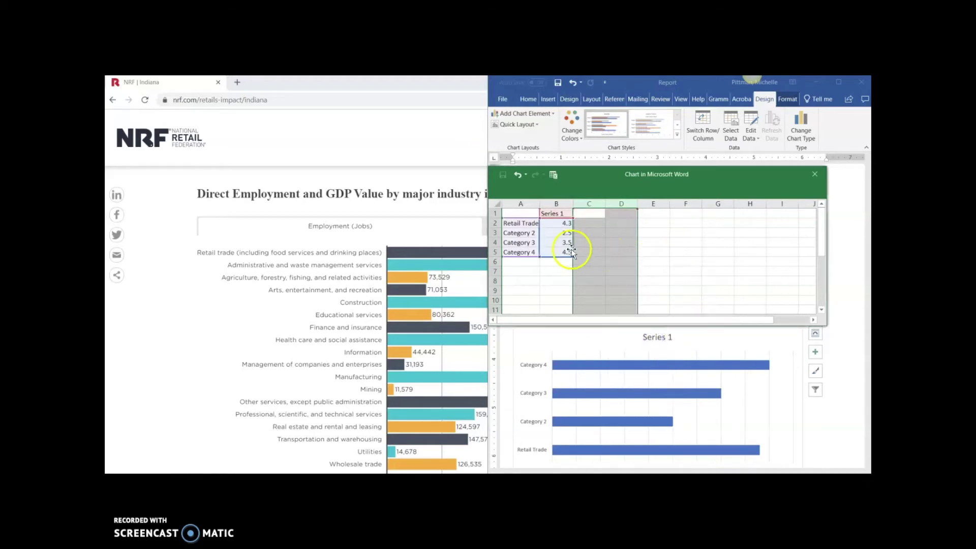
# Replace the Series 1 heading with "Direct Employment and GDP Value by Major Industry"
pyautogui.click(561, 224)
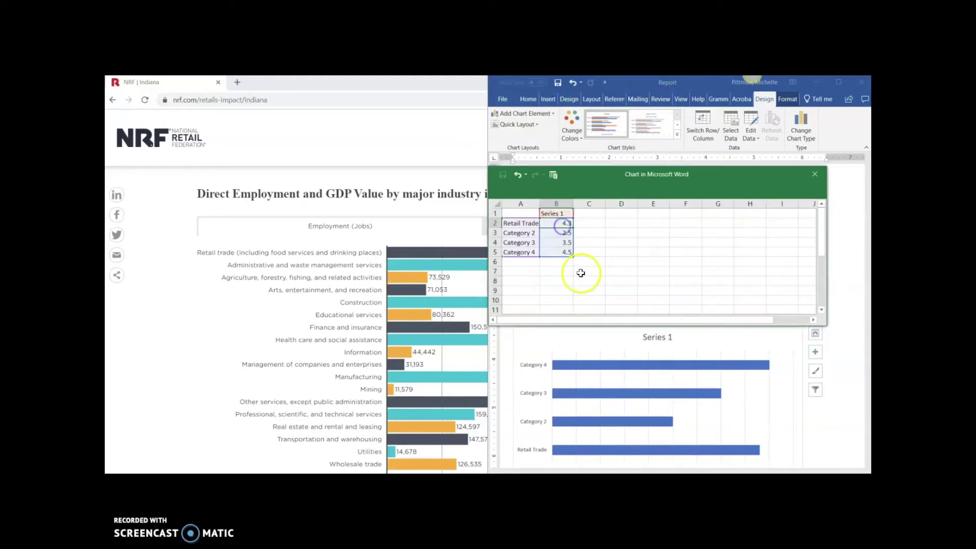
pyautogui.click(557, 212)
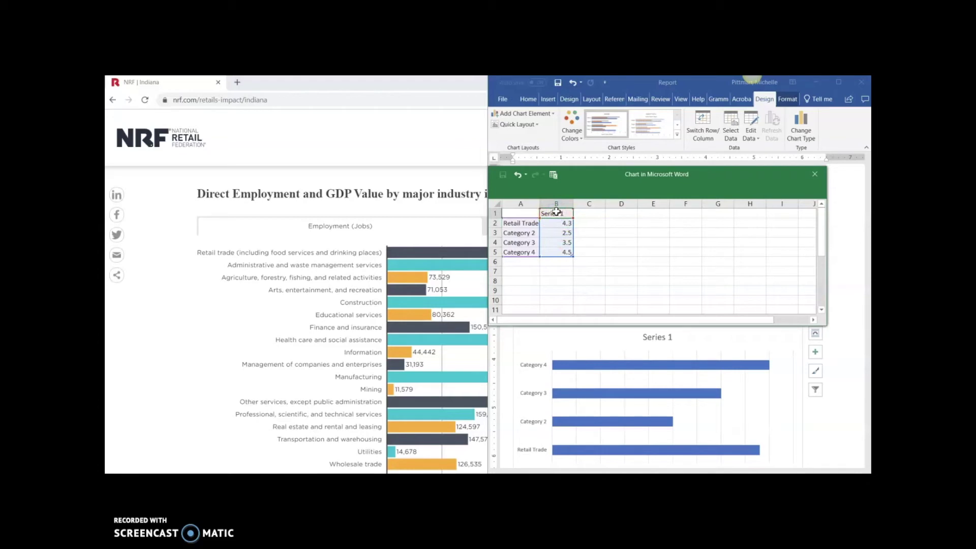
pyautogui.doubleClick(567, 211)
pyautogui.write('Direct Employment and GDP Value by Major Industry')
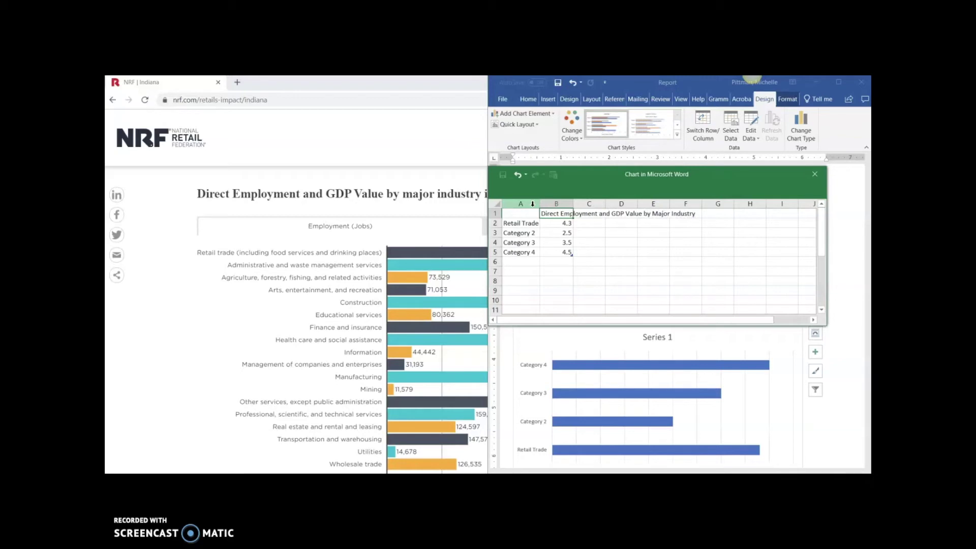
pyautogui.press('Return')
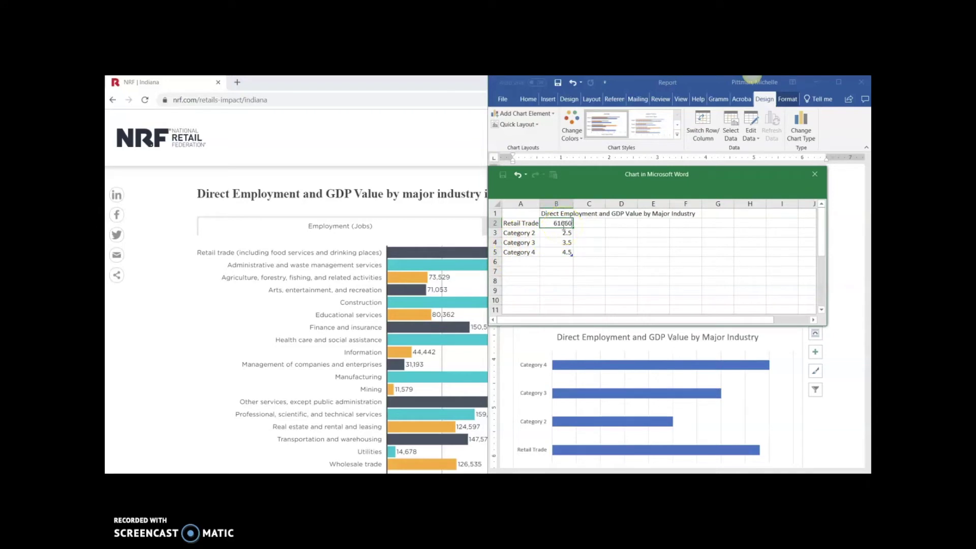
# Set the Retail Trade value to 616600 and close the chart data sheet
pyautogui.press('Return')
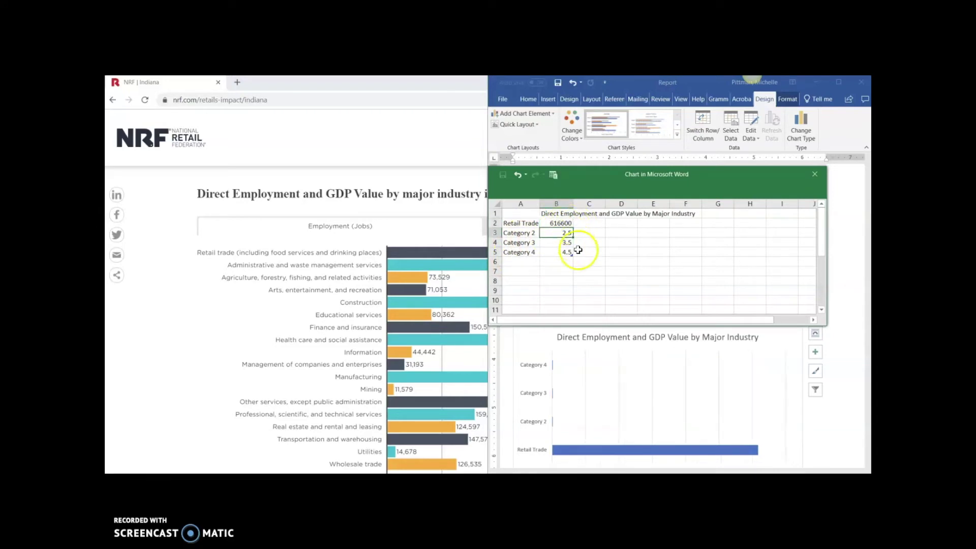
pyautogui.click(604, 377)
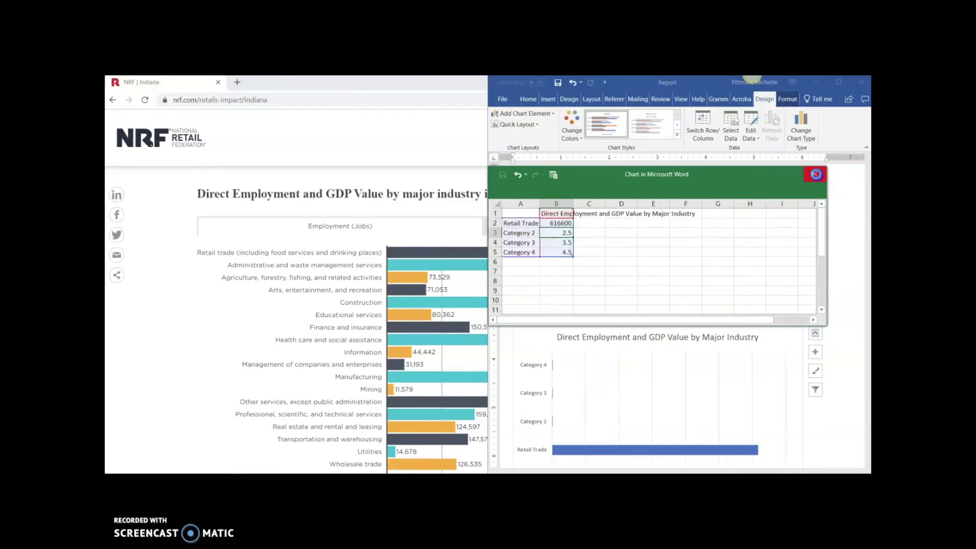
pyautogui.click(816, 174)
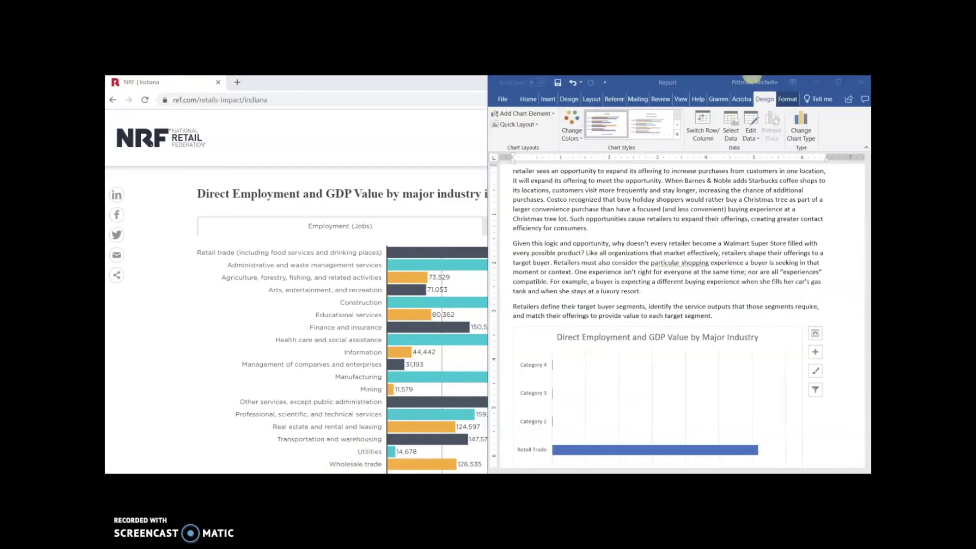
# Reopen the bar chart's data sheet for editing
pyautogui.click(639, 392)
pyautogui.scroll(-3, 640, 394)
pyautogui.click(696, 388)
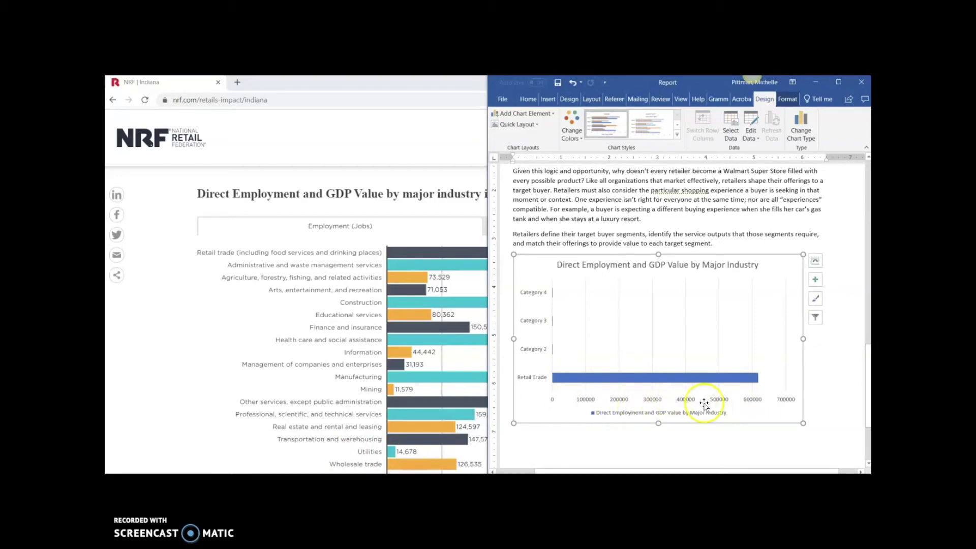
pyautogui.doubleClick(764, 258)
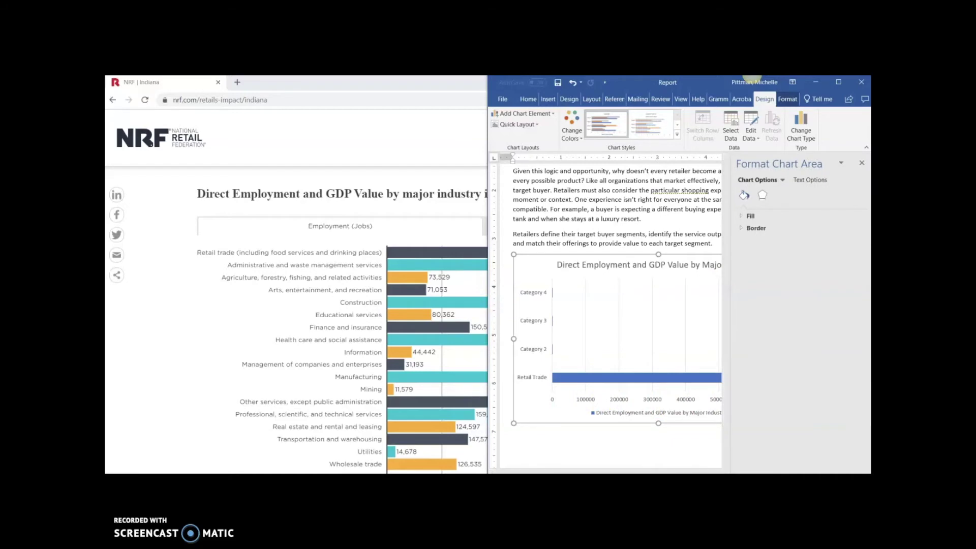
pyautogui.click(862, 163)
pyautogui.rightClick(793, 319)
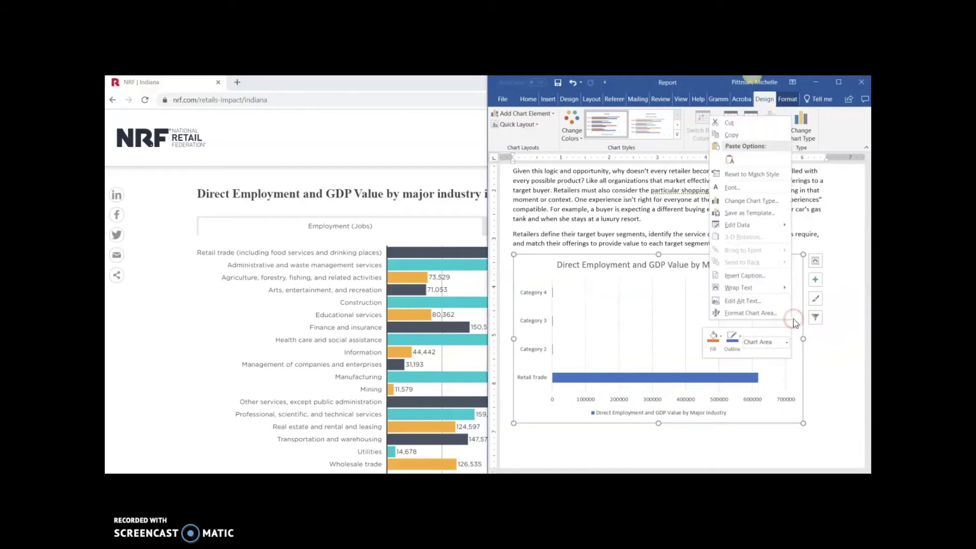
pyautogui.click(738, 224)
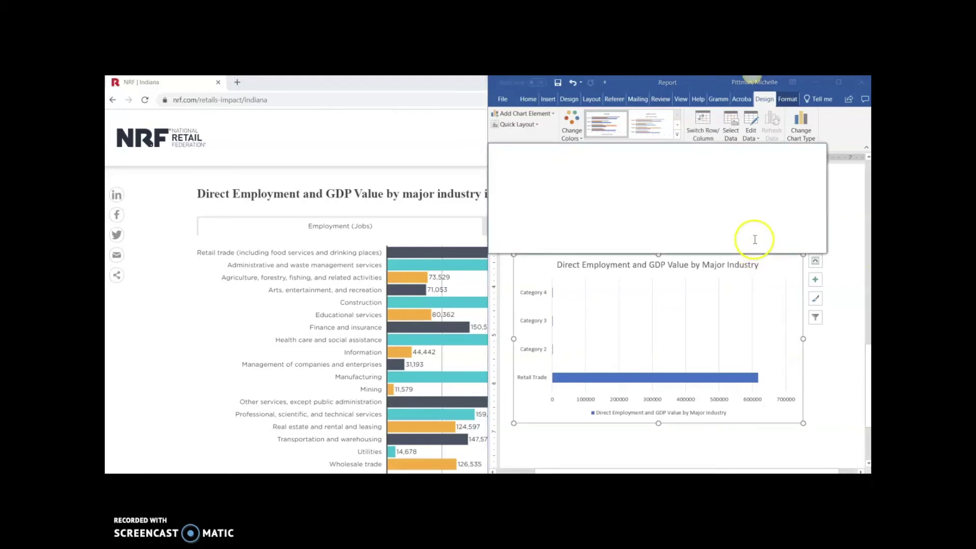
# Rename Category 2 to "Arts, Entertainment, Recreation" and widen column A to fit the full label
pyautogui.click(527, 210)
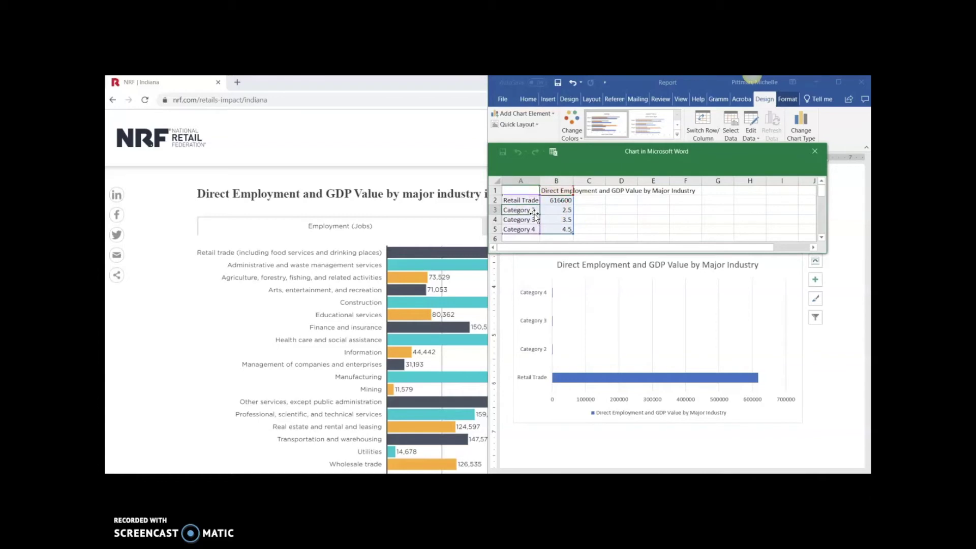
pyautogui.write('Arts, Entertainment, Recreation')
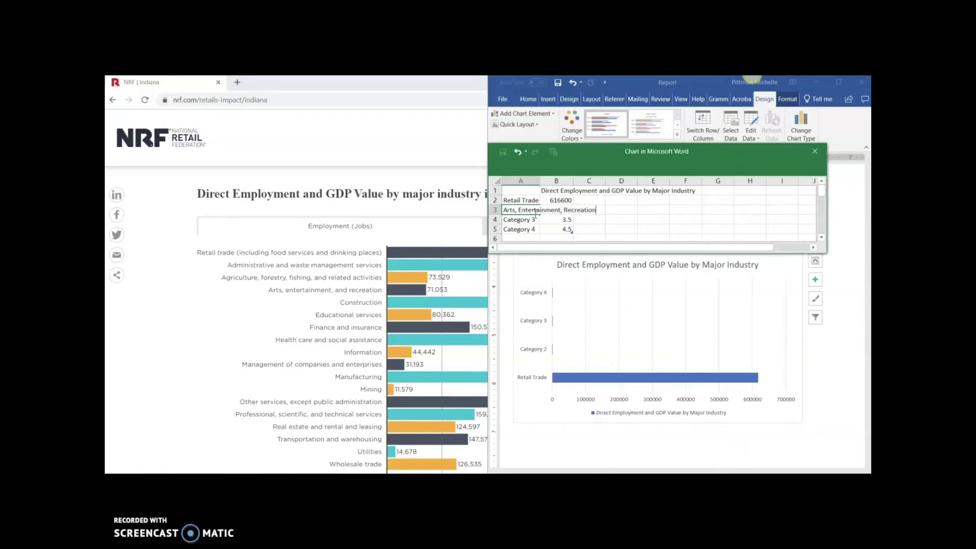
pyautogui.press('Return')
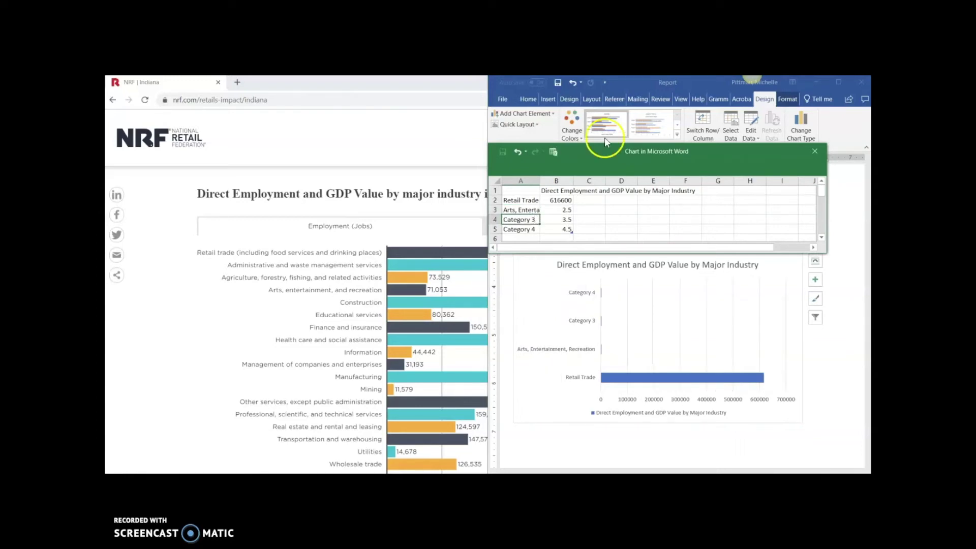
pyautogui.moveTo(540, 181); pyautogui.dragTo(606, 181)
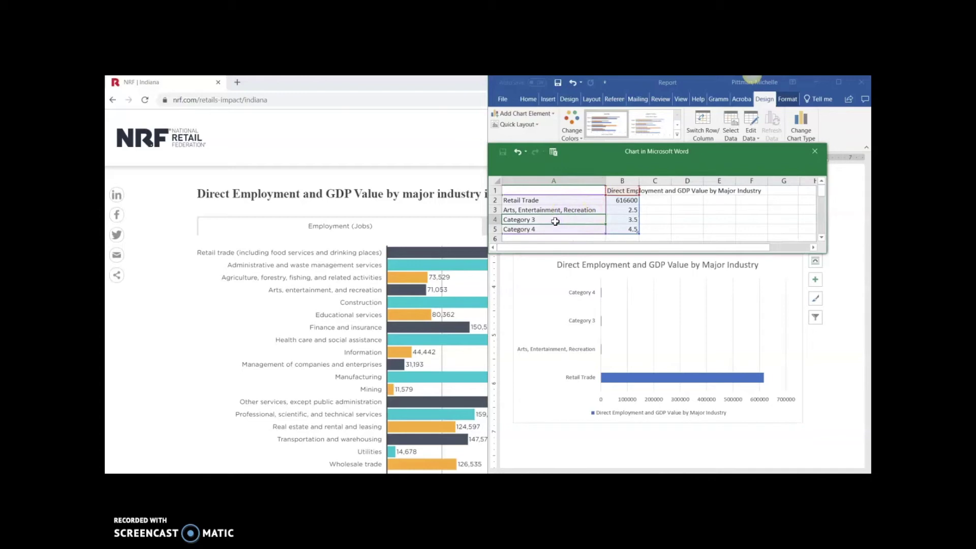
# Rename Category 3 to Construction and return to the Indiana employment chart in the browser
pyautogui.doubleClick(554, 221)
pyautogui.moveTo(518, 221); pyautogui.dragTo(494, 220)
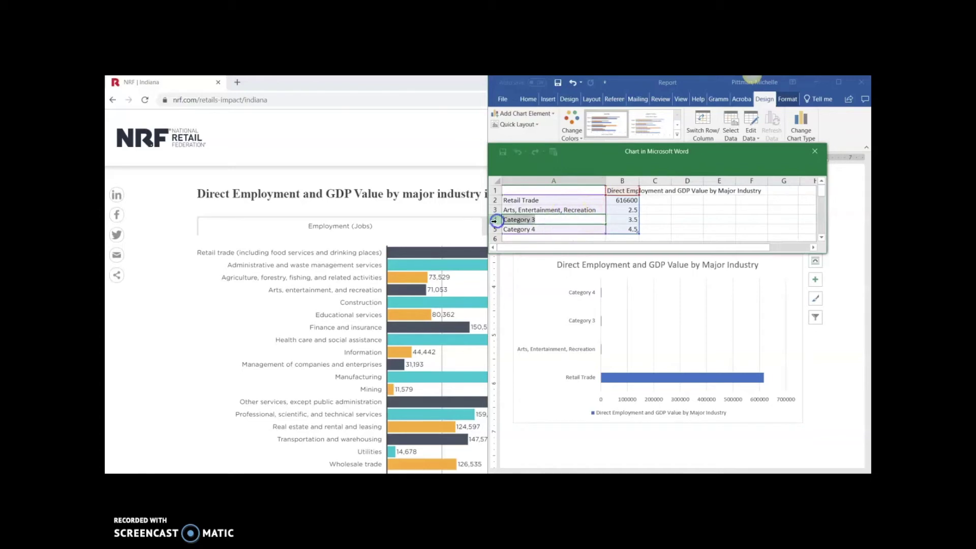
pyautogui.write('Construction')
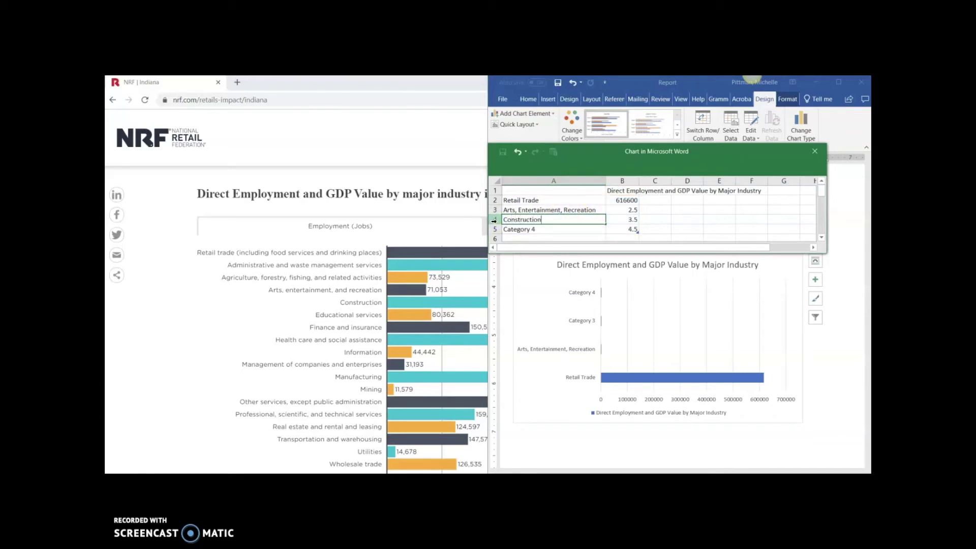
pyautogui.press('Return')
pyautogui.click(433, 302)
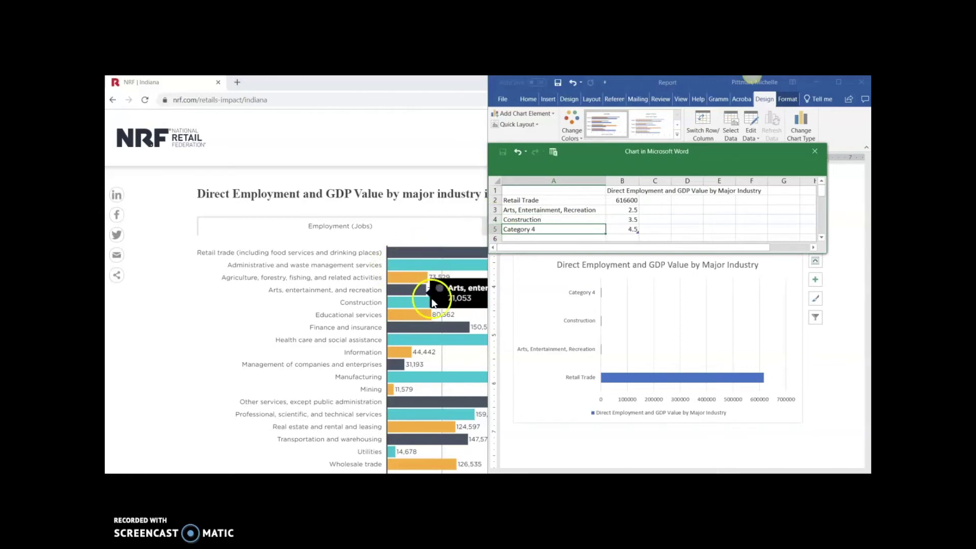
# Set the Arts, Entertainment, Recreation value to 71053 in the chart data
pyautogui.click(623, 210)
pyautogui.press('BackSpace')
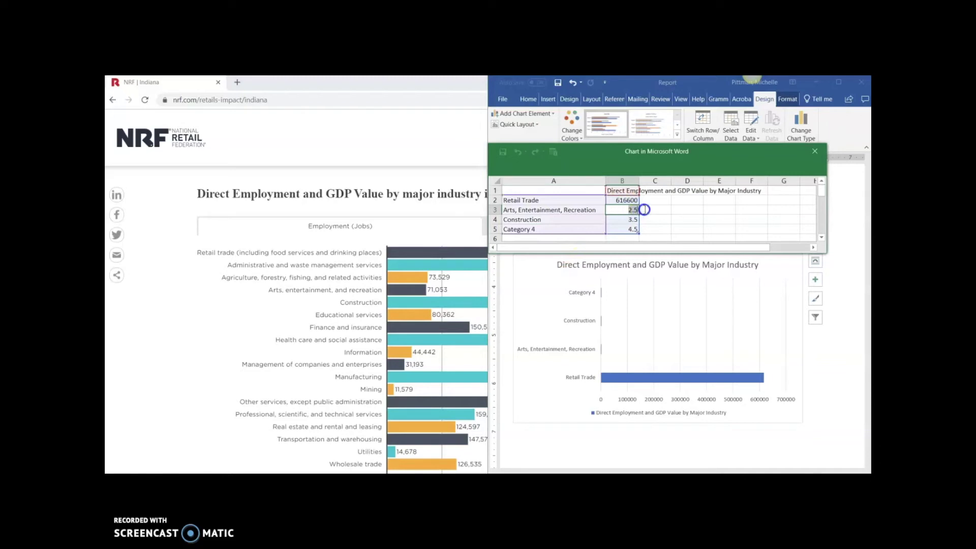
pyautogui.write('71053')
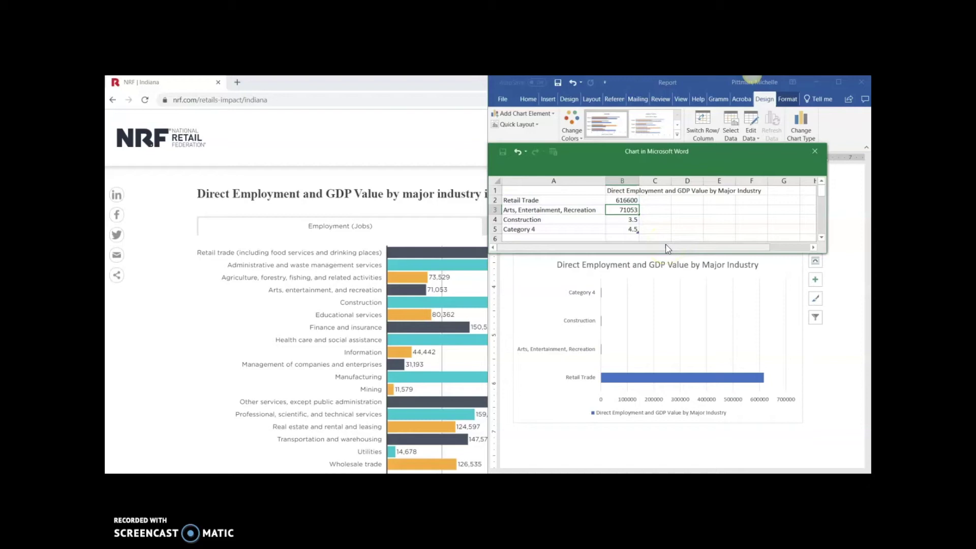
# Rename Category 4 to Educational services and set its value to 80362
pyautogui.click(564, 219)
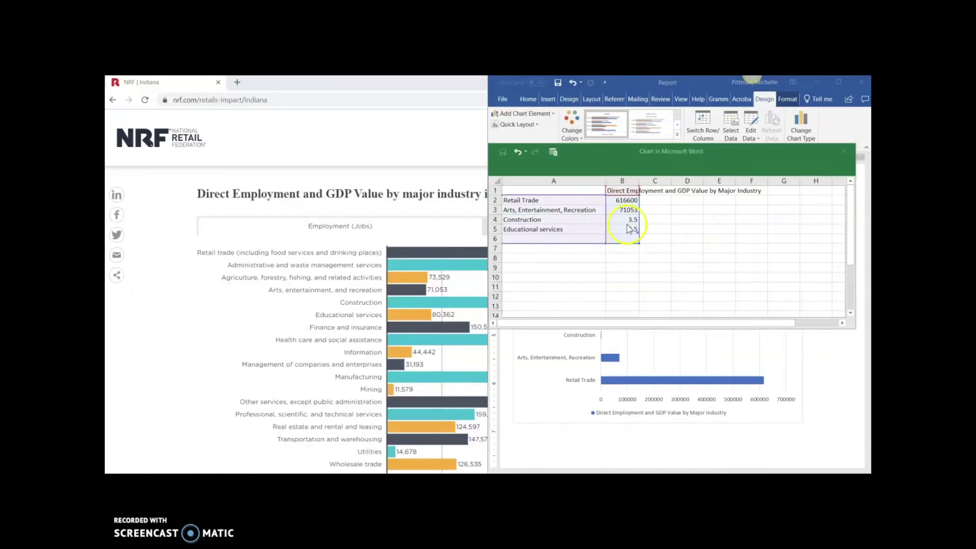
pyautogui.click(629, 229)
pyautogui.click(630, 220)
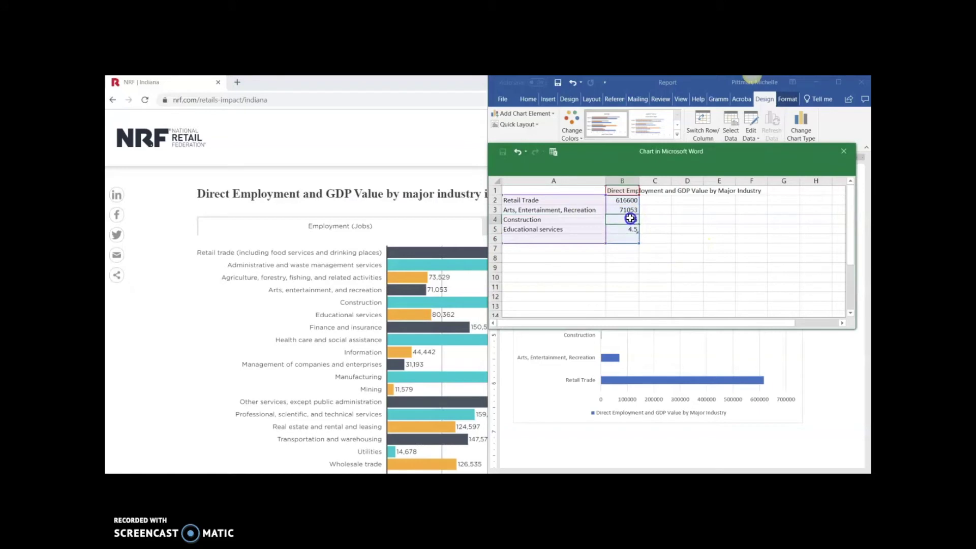
pyautogui.click(630, 228)
pyautogui.doubleClick(629, 225)
pyautogui.doubleClick(629, 228)
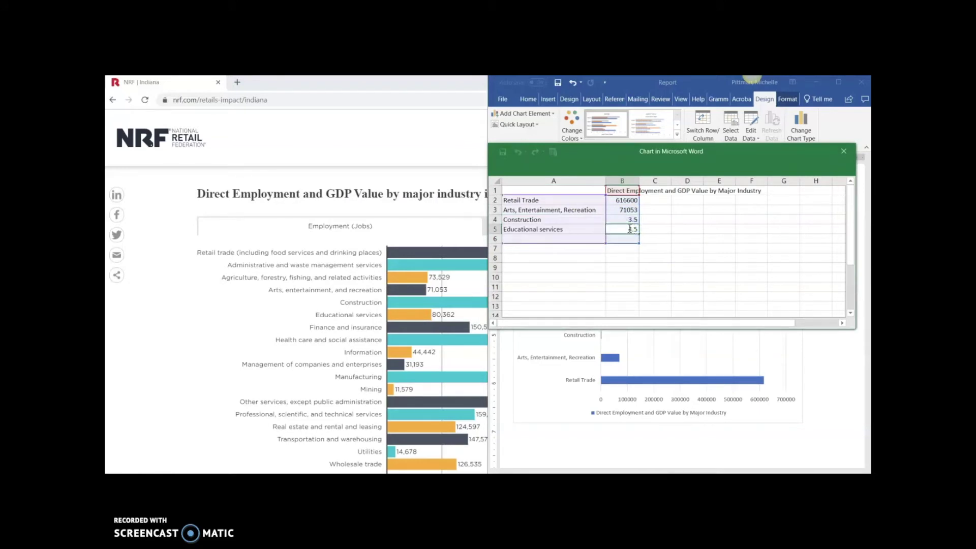
pyautogui.write('80362')
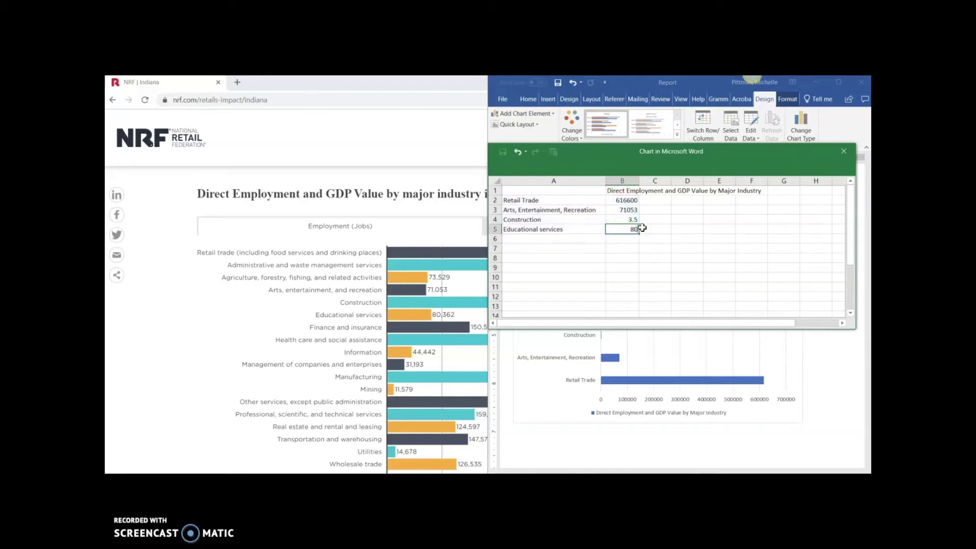
# Complete the chart data with Construction 187869, Healthcare and Social Assistance 409286, and Finance and Insurance 150500, and close the data sheet
pyautogui.click(583, 237)
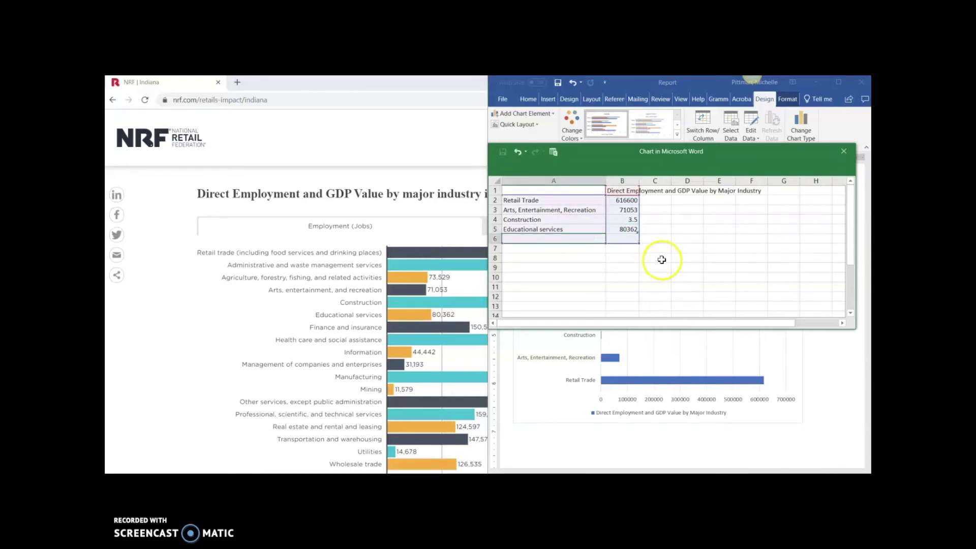
pyautogui.click(581, 248)
pyautogui.click(580, 238)
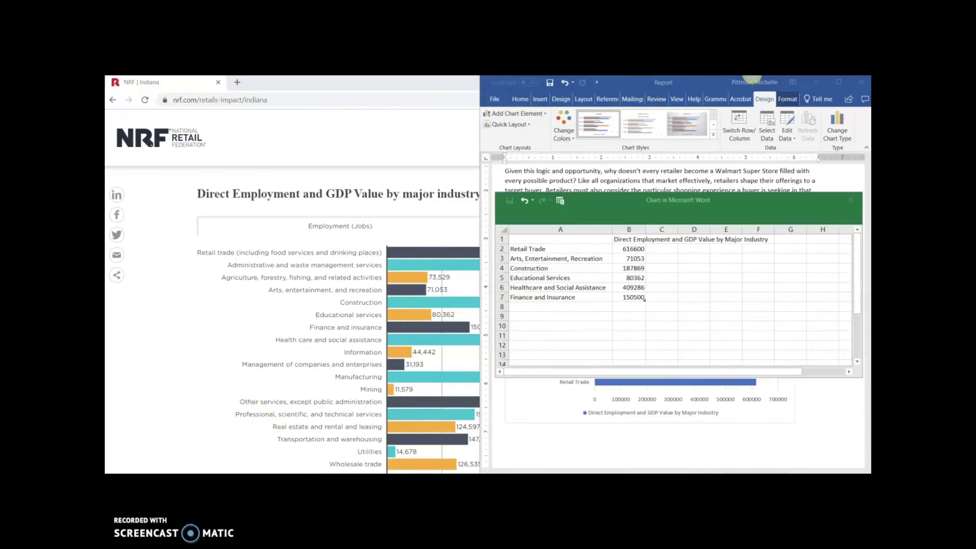
pyautogui.click(849, 201)
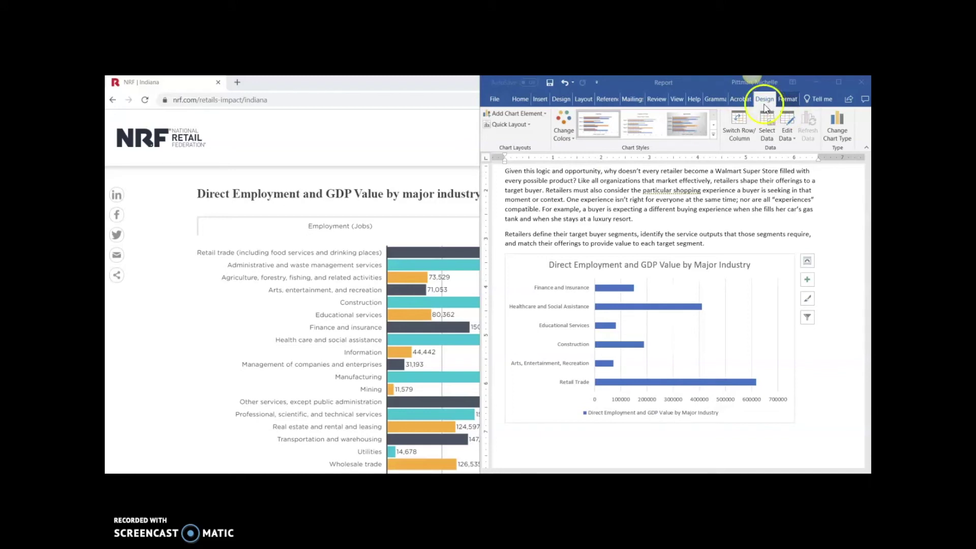
# Change the bar chart's colors to the third Colorful palette, which starts with orange, gold and green
pyautogui.click(564, 133)
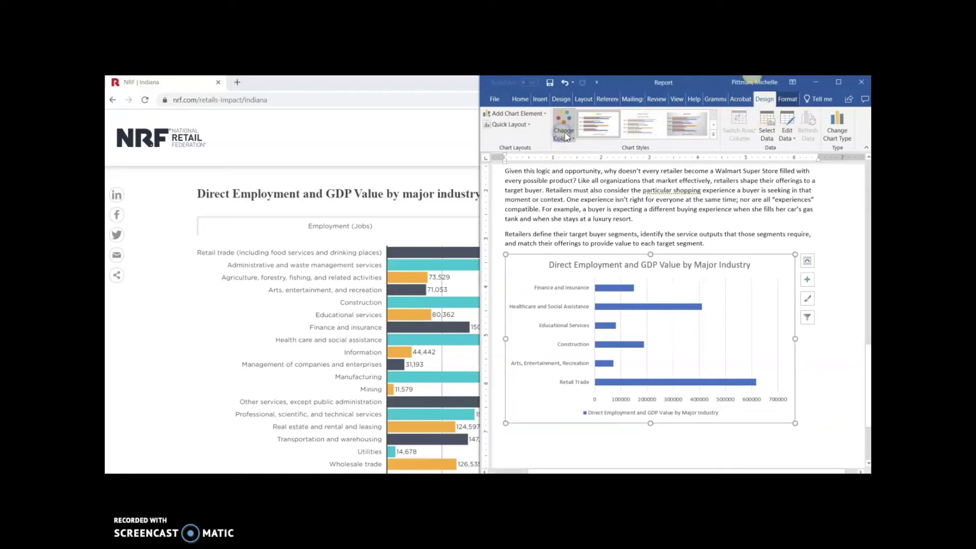
pyautogui.click(575, 176)
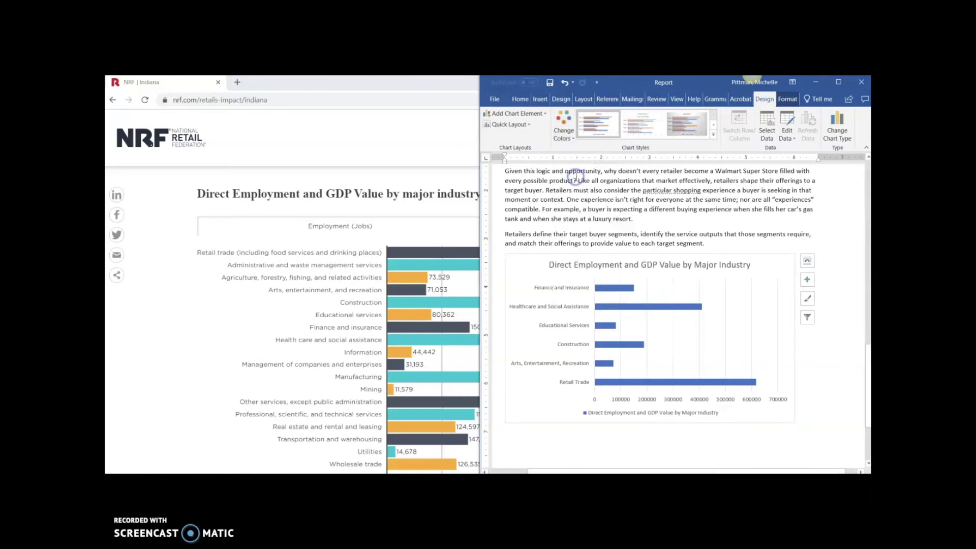
pyautogui.click(563, 132)
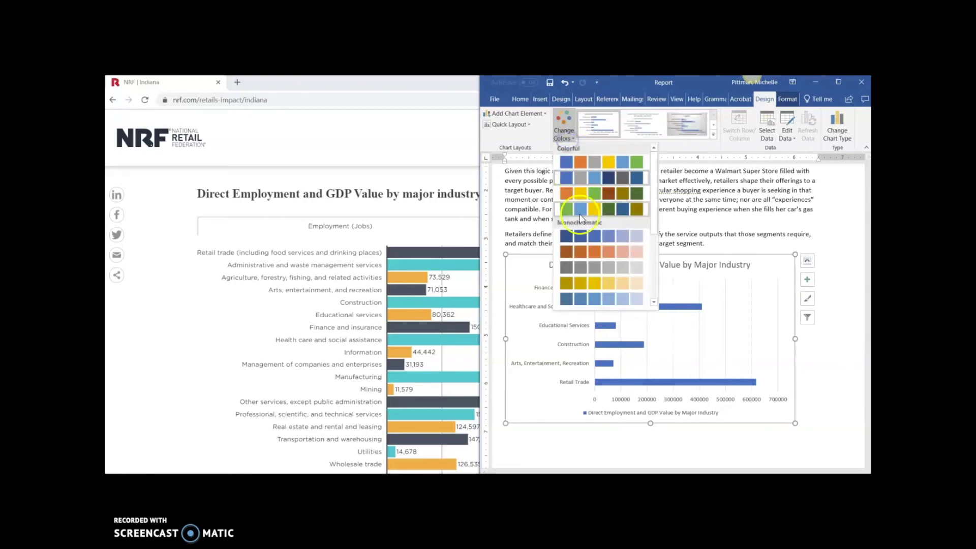
pyautogui.click(582, 193)
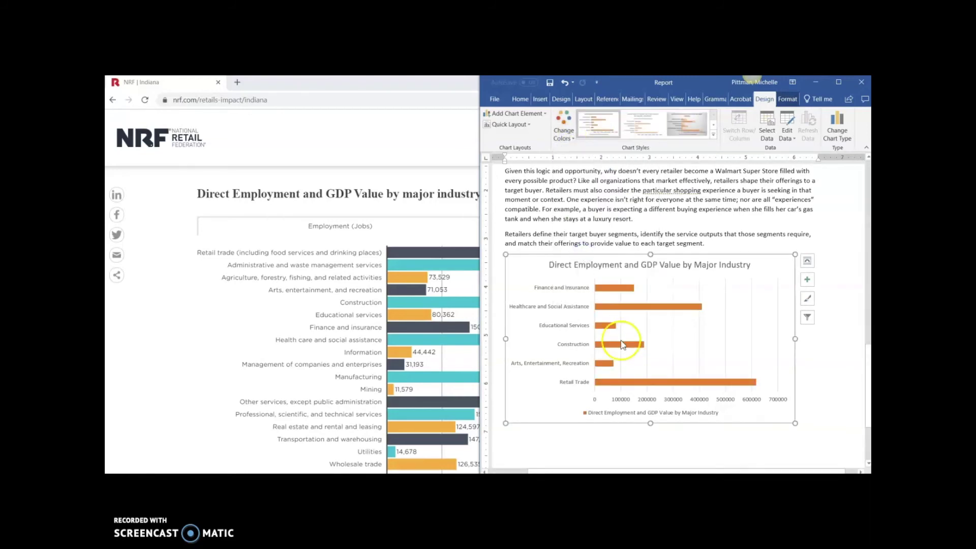
# Fill only the Finance and Insurance bar with the darkest orange theme shade
pyautogui.click(618, 288)
pyautogui.click(618, 289)
pyautogui.rightClick(619, 289)
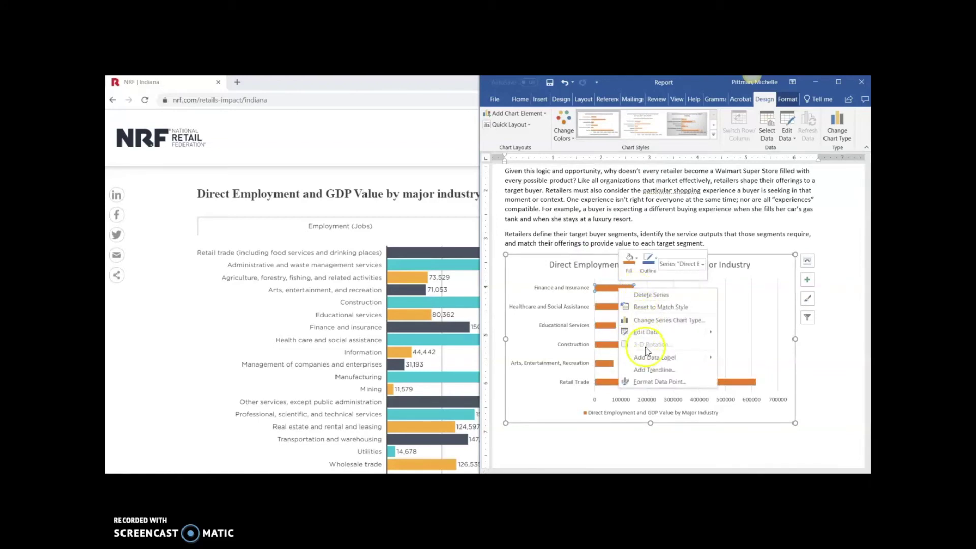
pyautogui.click(645, 384)
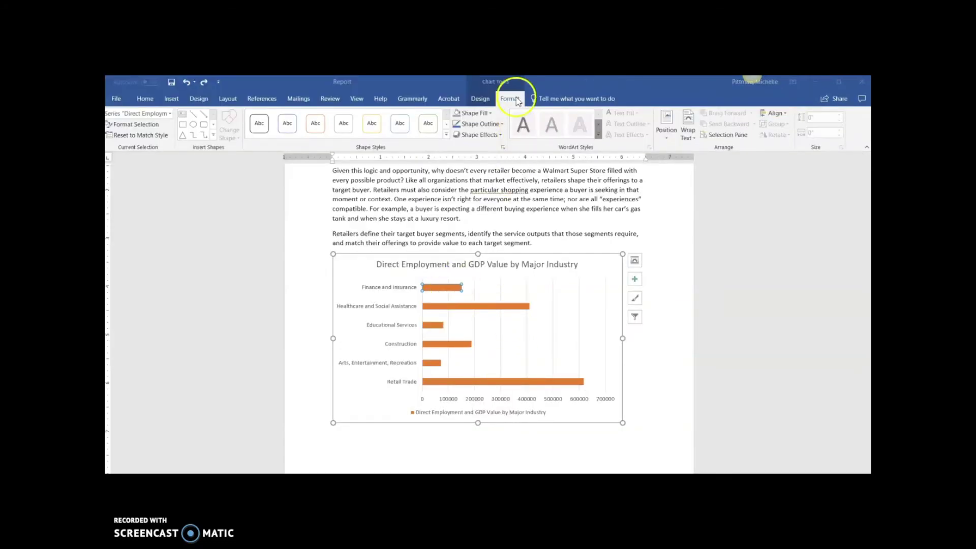
pyautogui.click(492, 117)
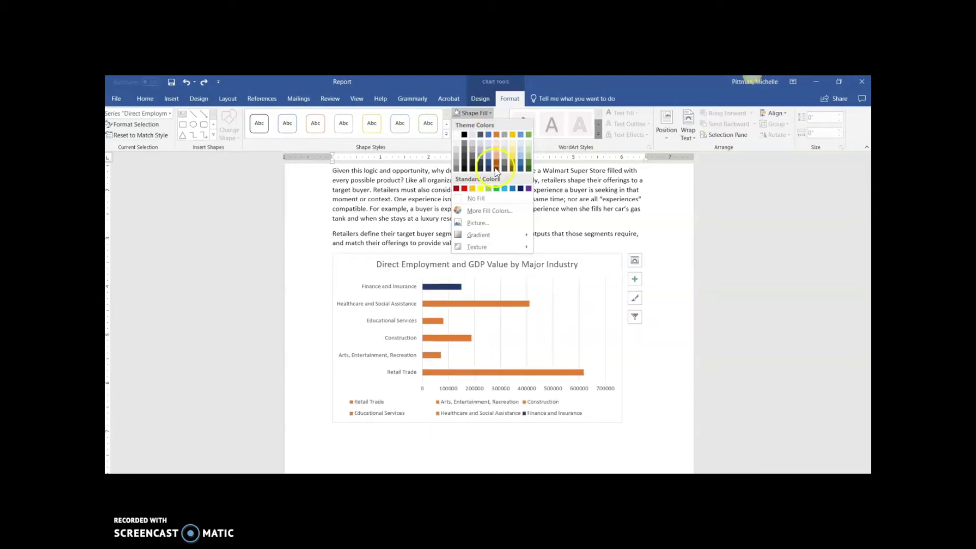
pyautogui.click(496, 167)
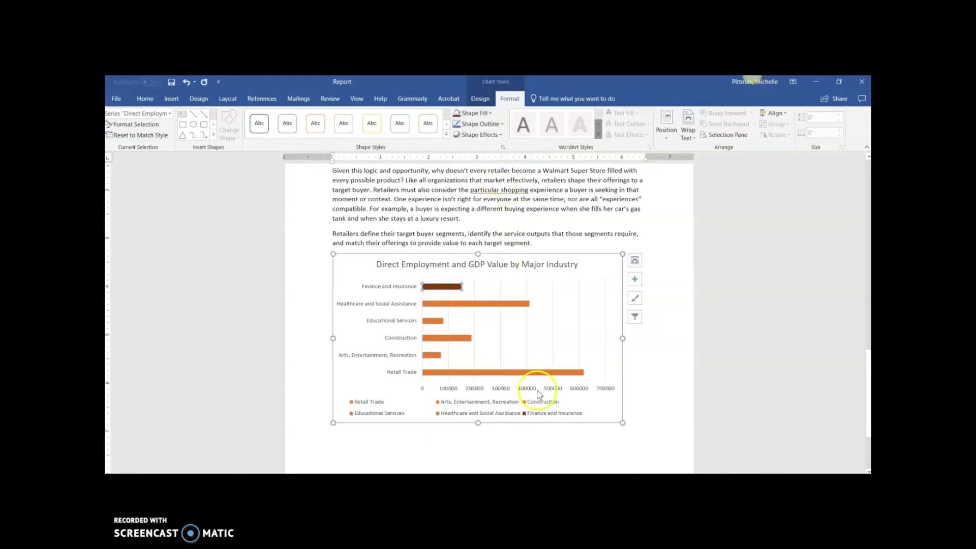
# Fill the Healthcare and Social Assistance bar with a dark gold theme color after trying dark red
pyautogui.click(468, 304)
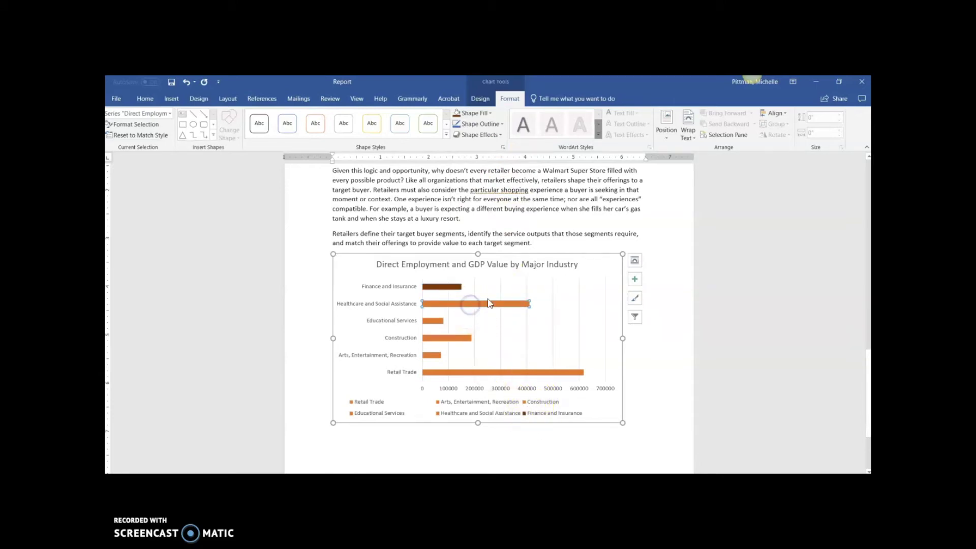
pyautogui.click(489, 113)
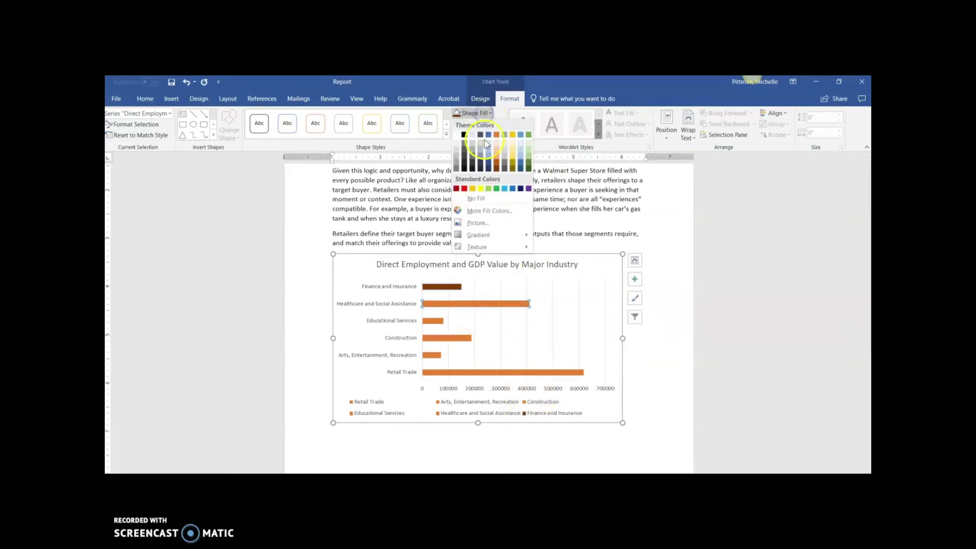
pyautogui.click(457, 188)
pyautogui.click(486, 114)
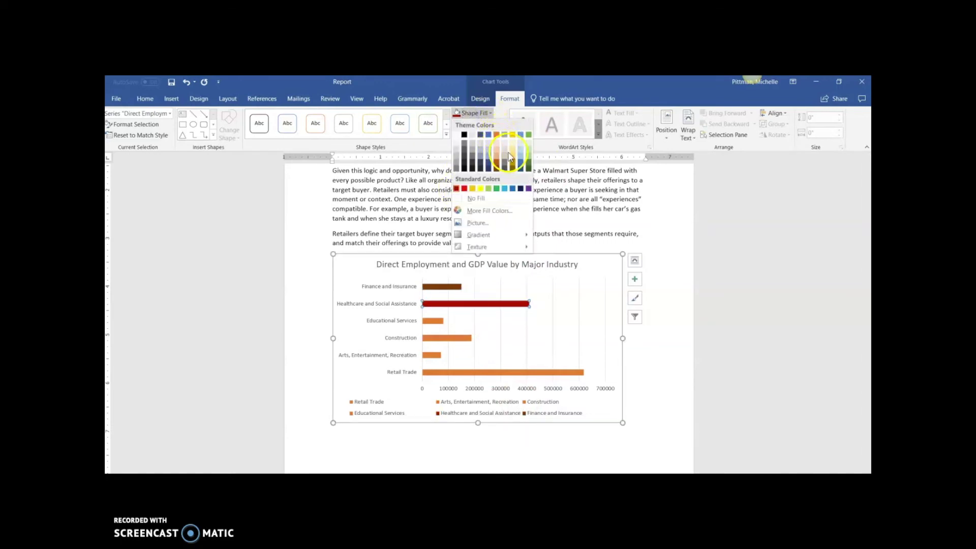
pyautogui.click(516, 166)
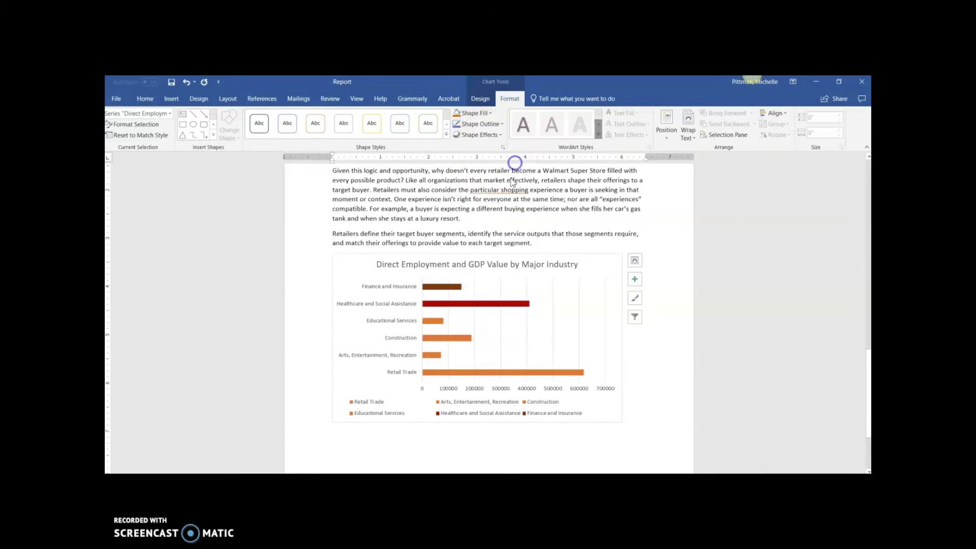
# Fill the Educational Services bar with dark blue-gray and the Construction bar with a medium blue theme color
pyautogui.click(439, 323)
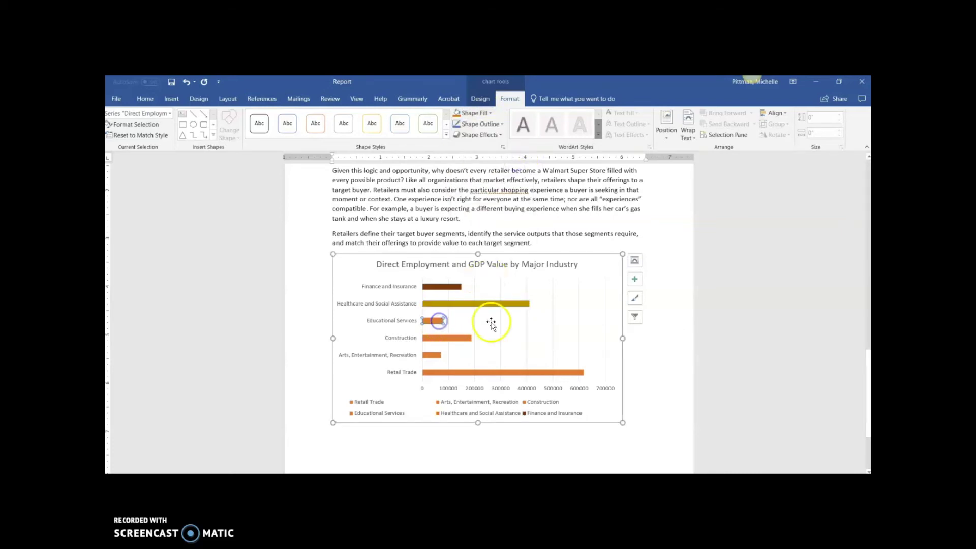
pyautogui.click(489, 114)
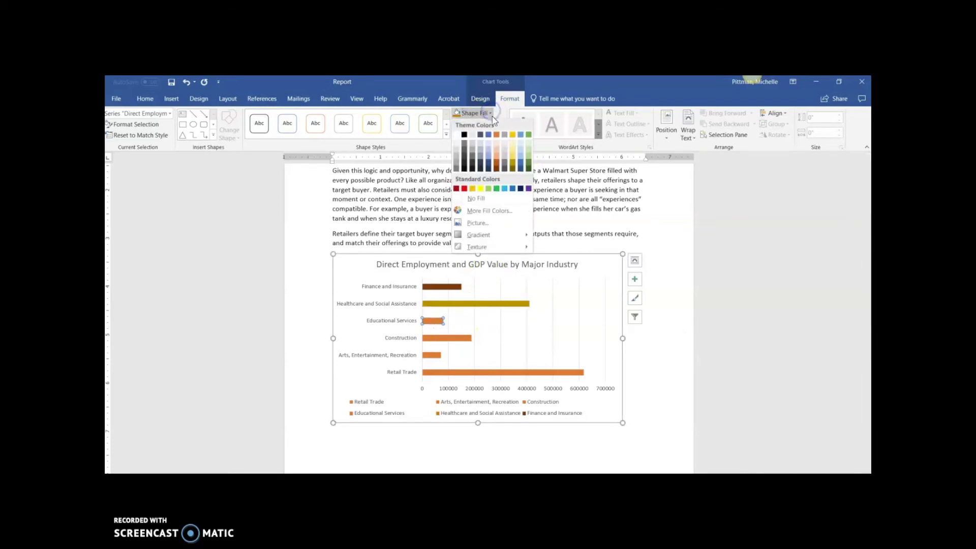
pyautogui.click(481, 165)
pyautogui.click(456, 338)
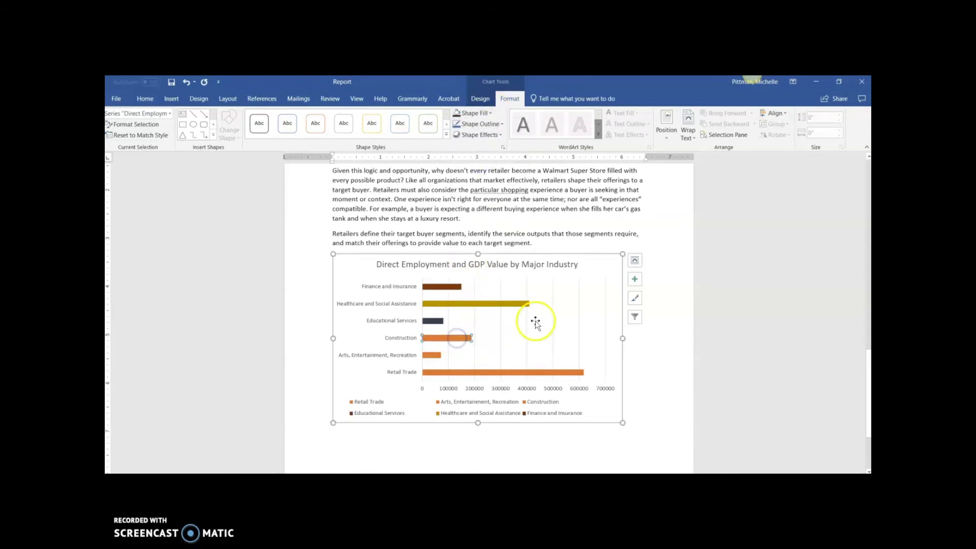
pyautogui.click(489, 113)
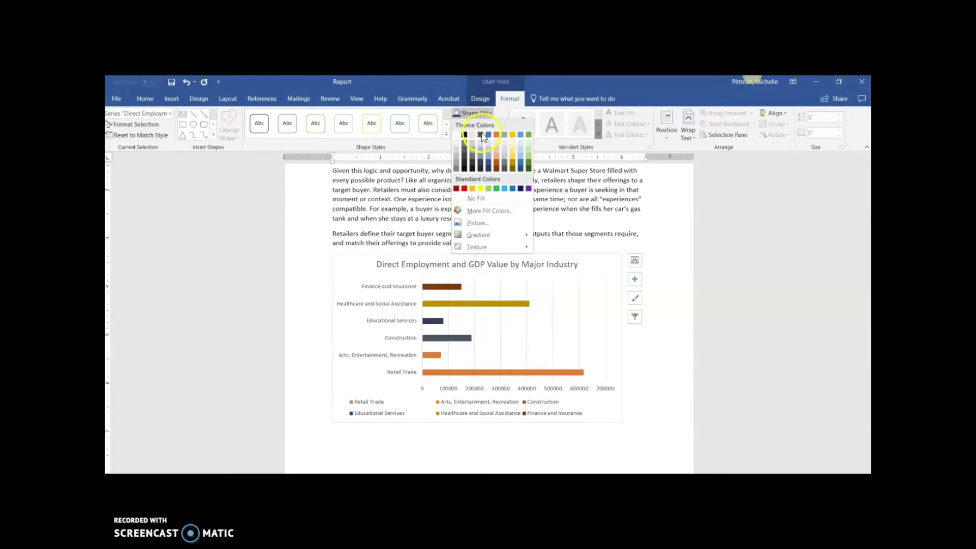
pyautogui.click(507, 158)
pyautogui.click(463, 341)
# Fill the Arts, Entertainment, Recreation bar with standard blue and deselect the chart
pyautogui.click(432, 355)
pyautogui.click(483, 114)
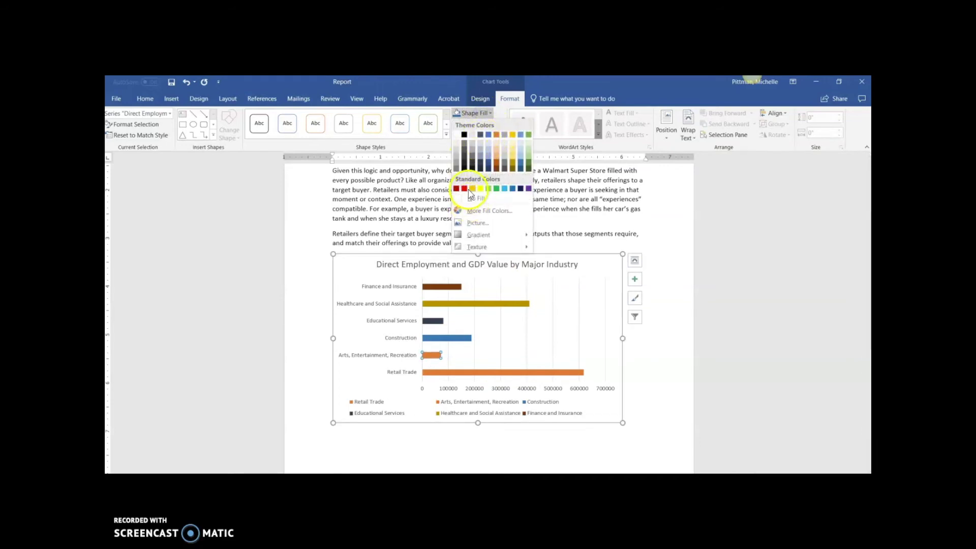
pyautogui.click(512, 189)
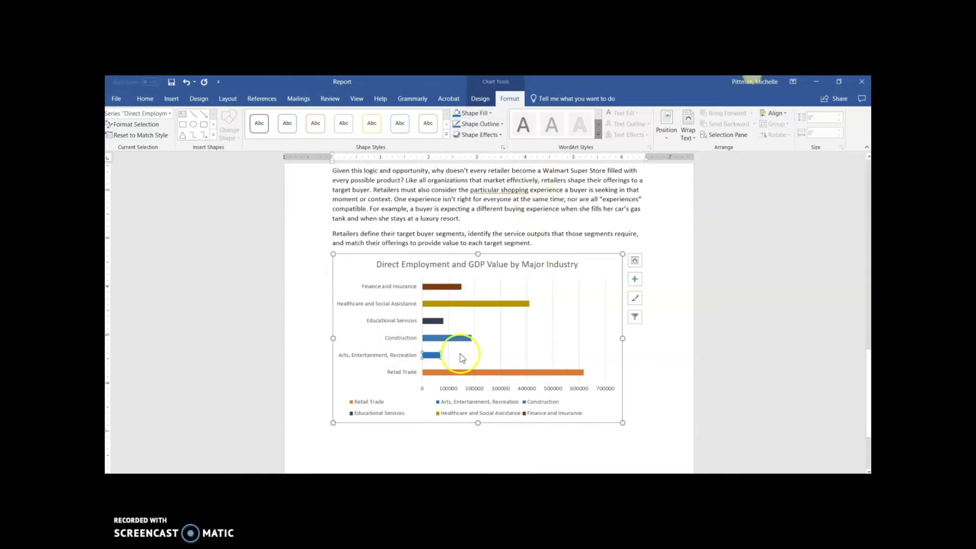
pyautogui.click(643, 368)
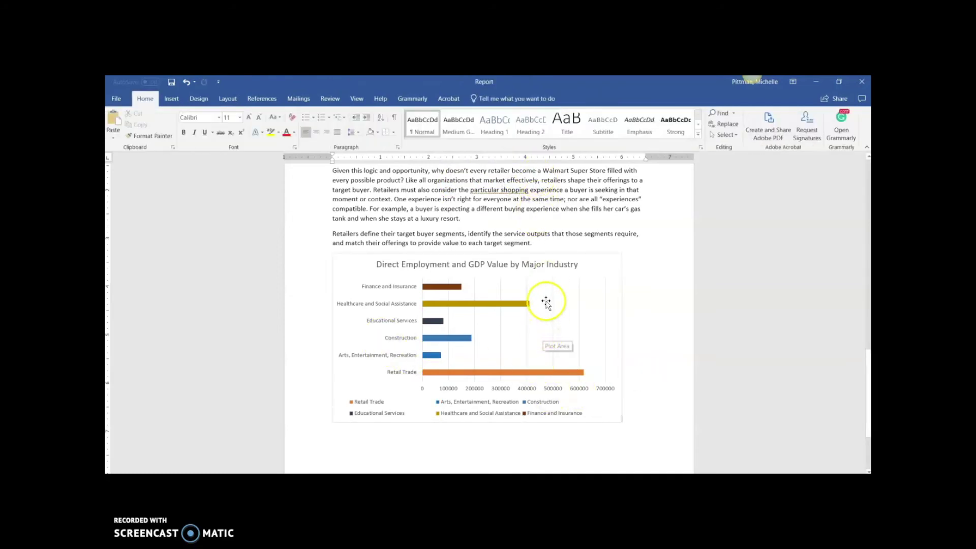
pyautogui.click(533, 266)
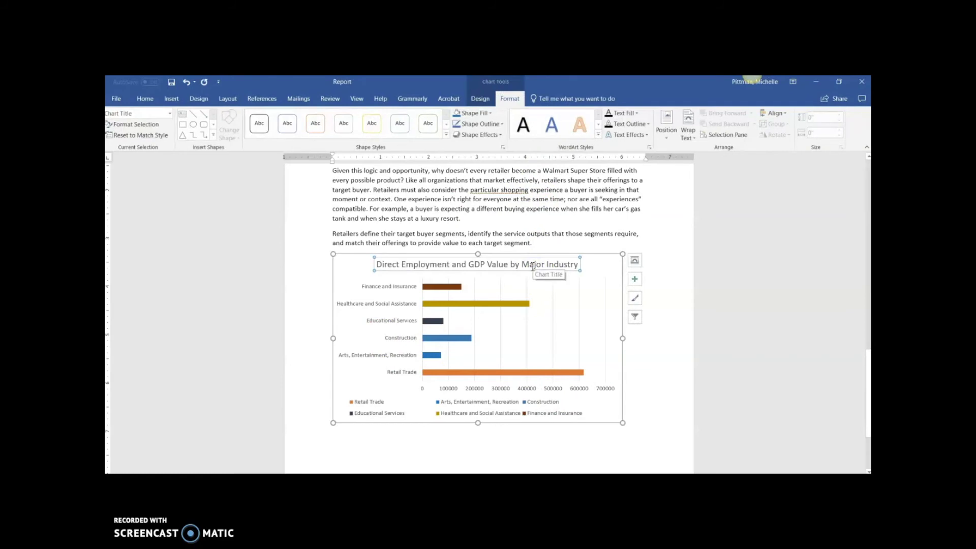
pyautogui.doubleClick(501, 264)
pyautogui.moveTo(527, 265); pyautogui.dragTo(498, 262)
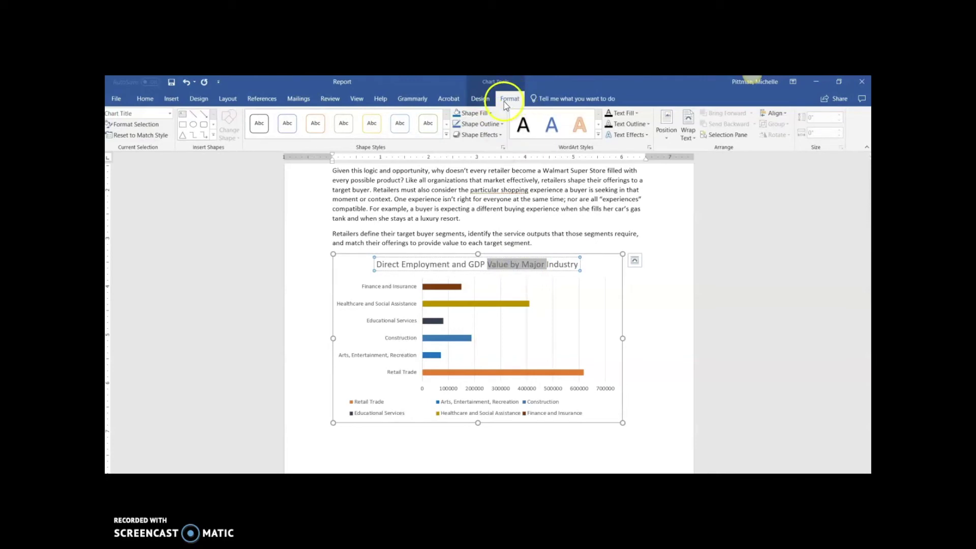
pyautogui.click(482, 100)
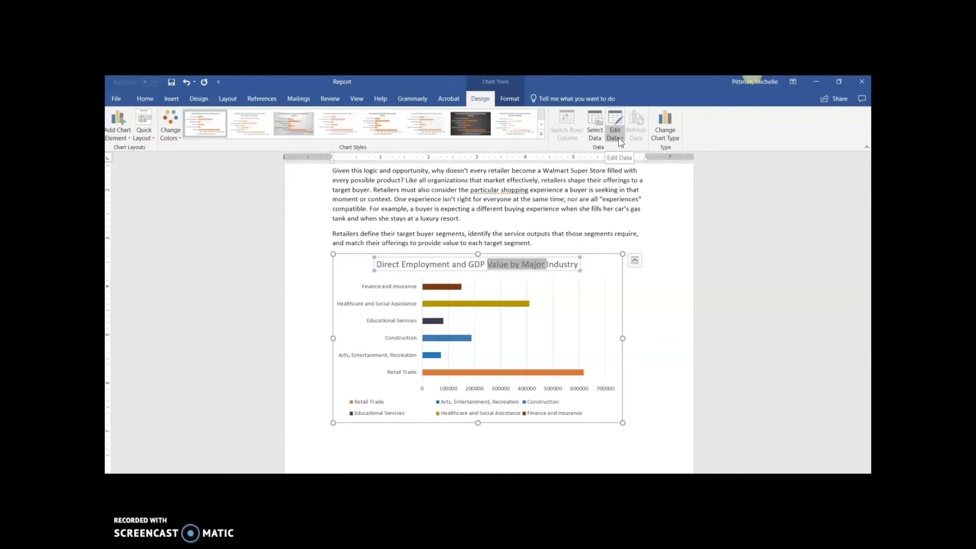
pyautogui.click(678, 137)
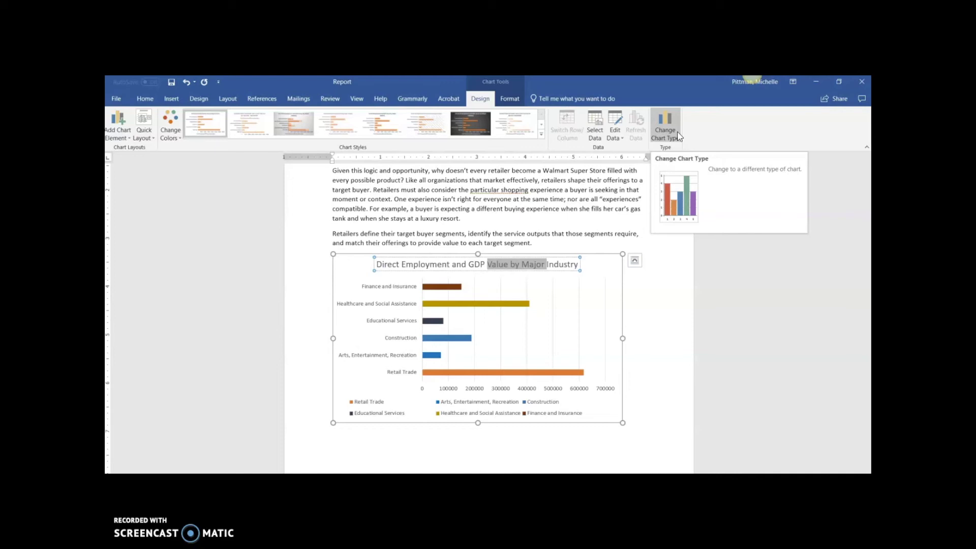
pyautogui.click(680, 136)
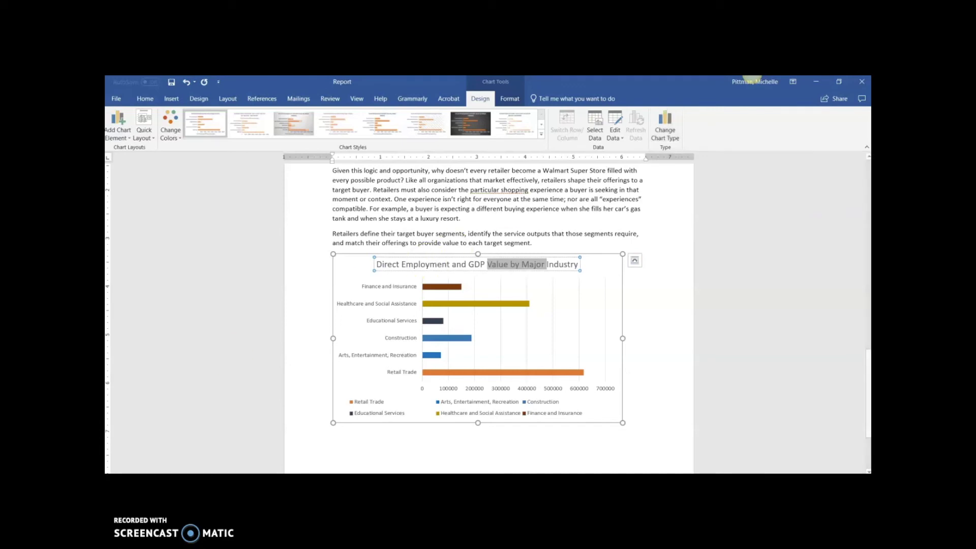
# Insert the shoppingcart picture from the Desktop folder at the start of the first paragraph under the Retailing heading
pyautogui.click(260, 331)
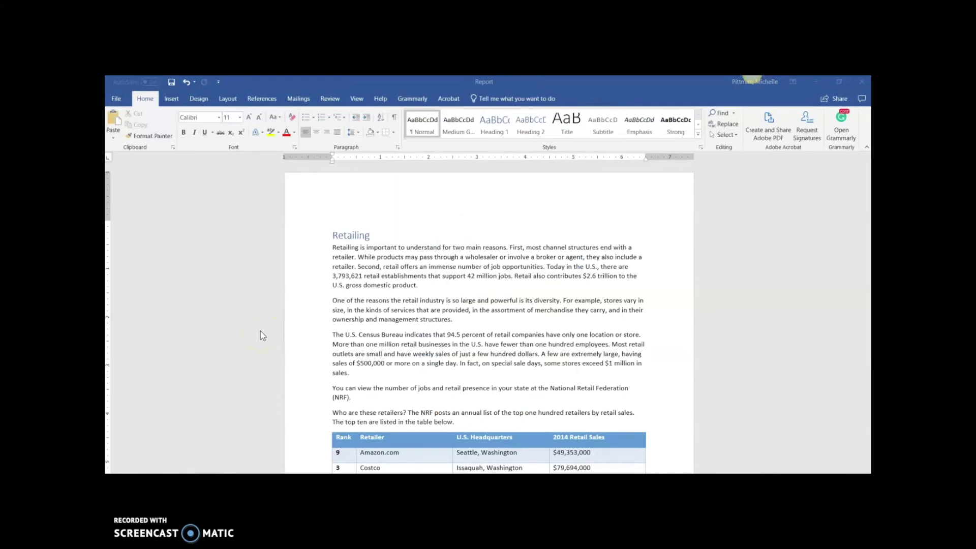
pyautogui.click(333, 248)
pyautogui.click(334, 275)
pyautogui.click(171, 99)
pyautogui.click(194, 126)
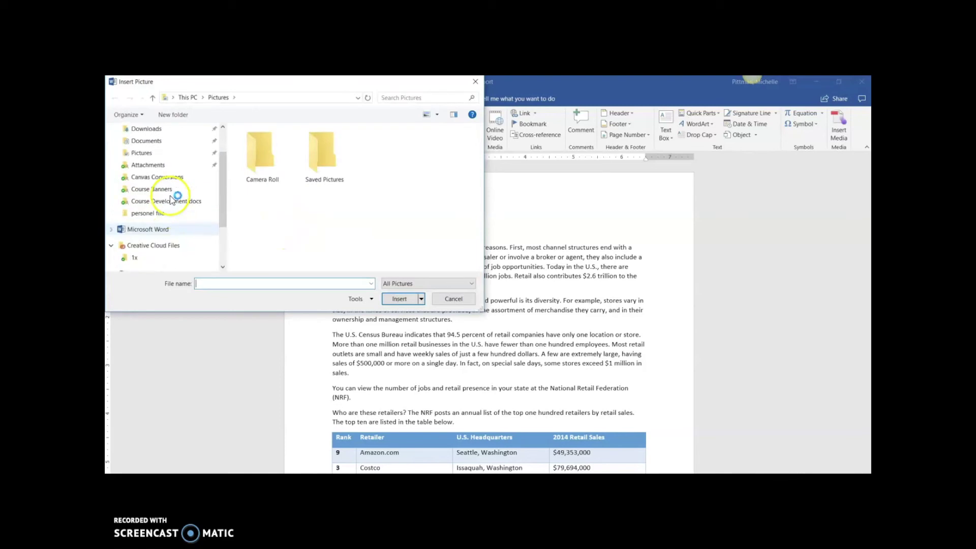
pyautogui.scroll(5, 172, 200)
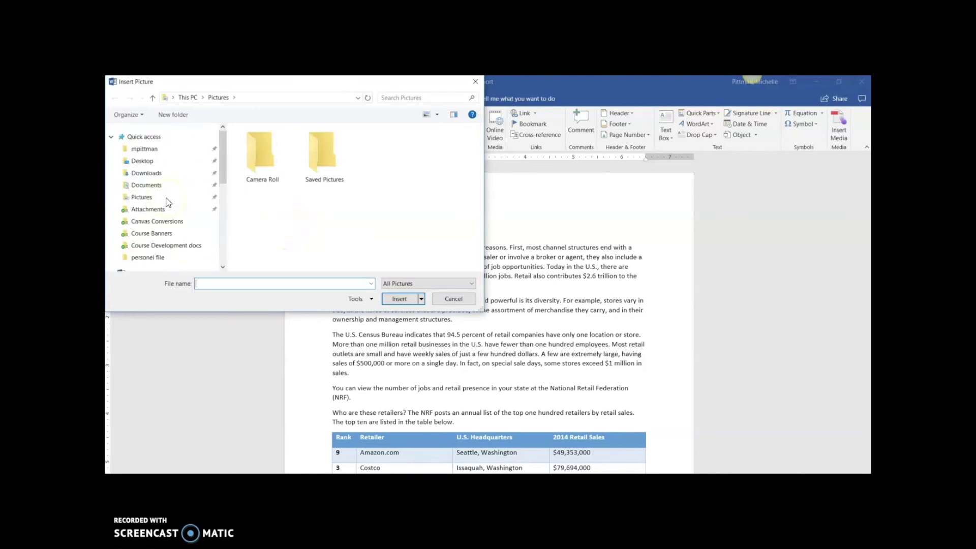
pyautogui.click(151, 161)
pyautogui.click(262, 162)
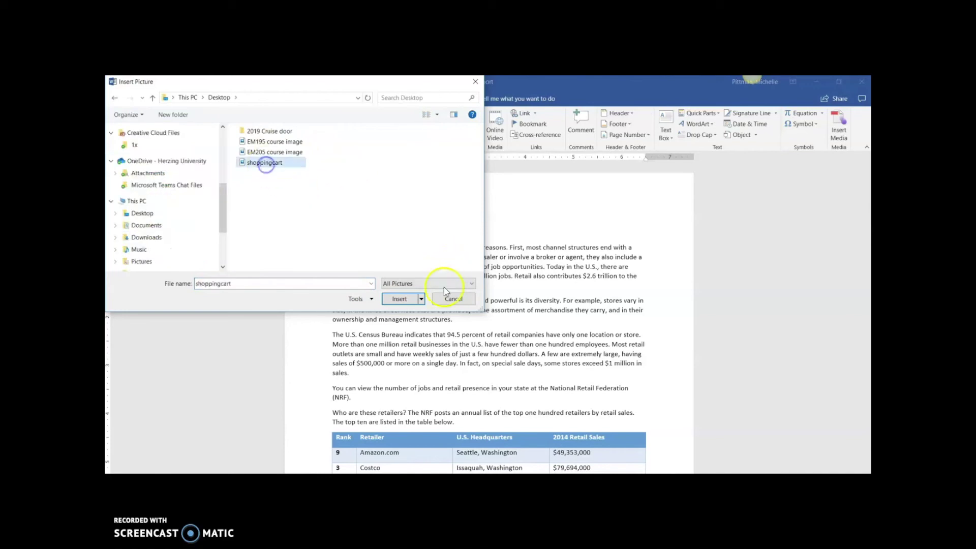
pyautogui.click(400, 299)
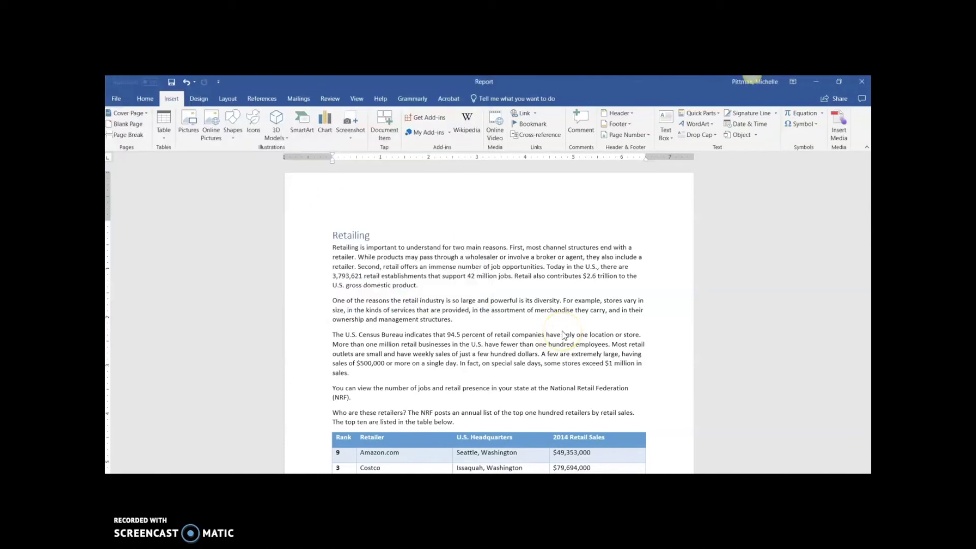
# Shrink the shopping cart picture proportionally to about 1.96" by 2.61" and apply a white frame picture style with a shadow
pyautogui.click(489, 292)
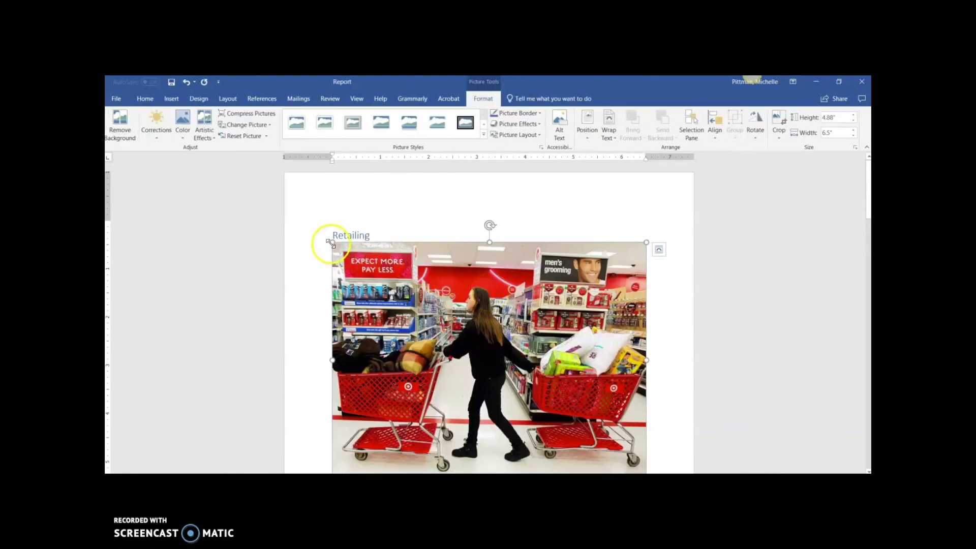
pyautogui.moveTo(331, 243); pyautogui.dragTo(473, 349)
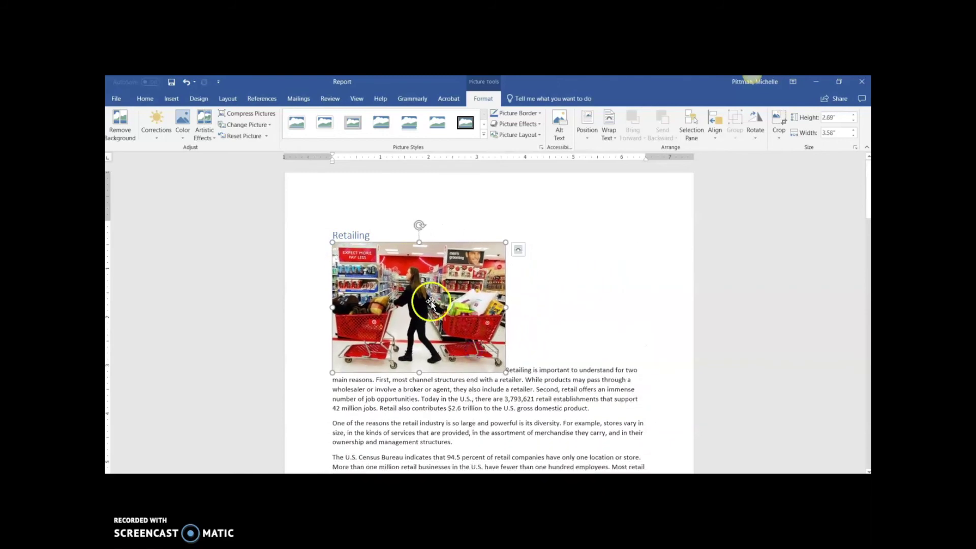
pyautogui.moveTo(333, 243); pyautogui.dragTo(398, 294)
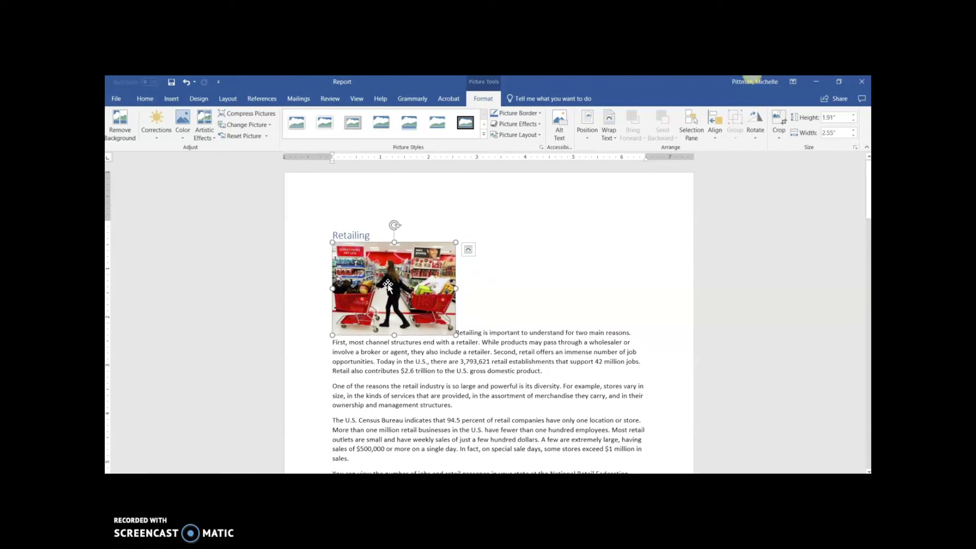
pyautogui.moveTo(332, 242); pyautogui.dragTo(329, 238)
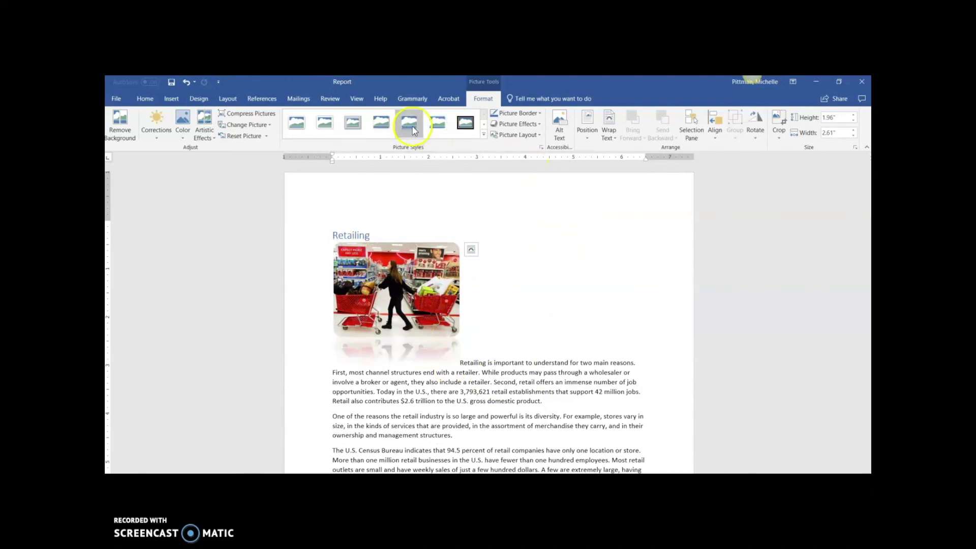
pyautogui.click(383, 126)
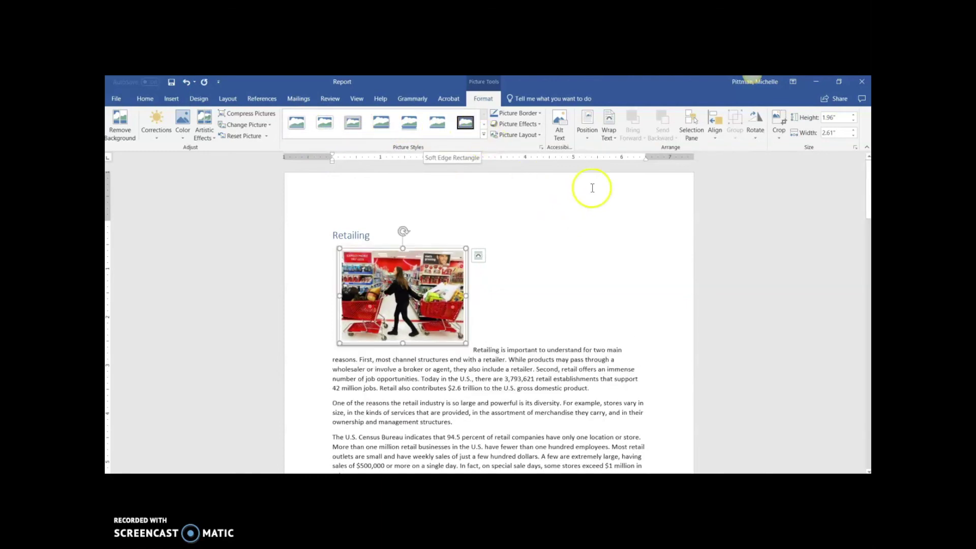
# Set the picture's text wrapping to Square and move it to the right margin beside the opening paragraph
pyautogui.click(612, 138)
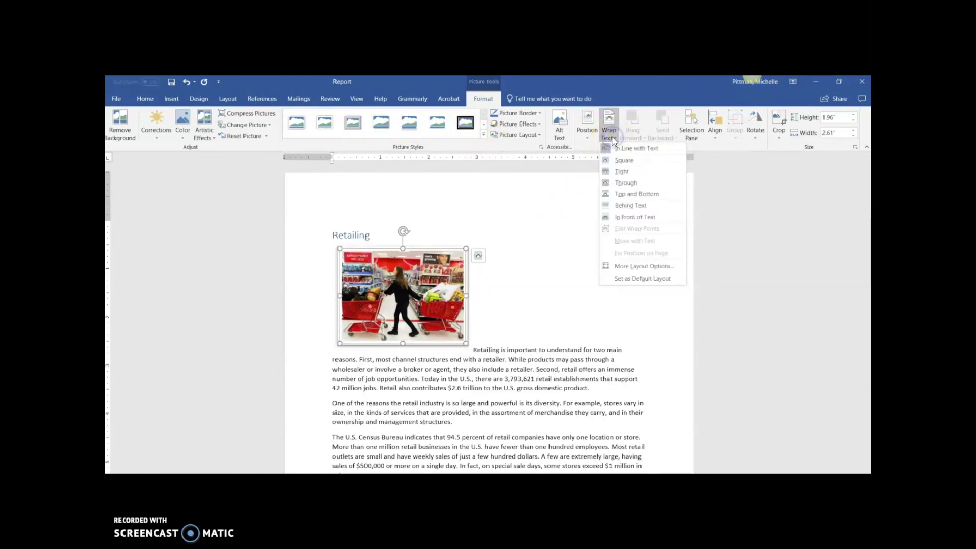
pyautogui.click(625, 161)
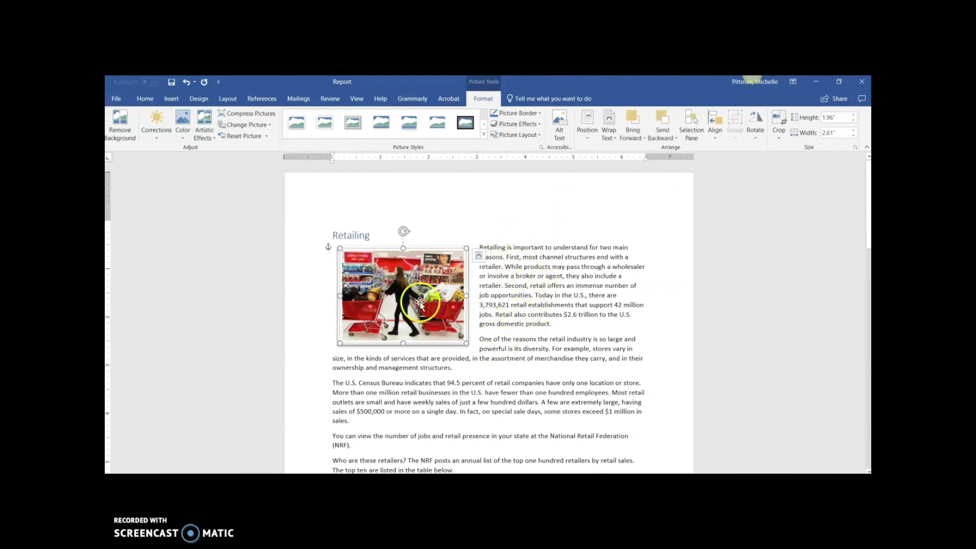
pyautogui.moveTo(380, 284); pyautogui.dragTo(559, 281)
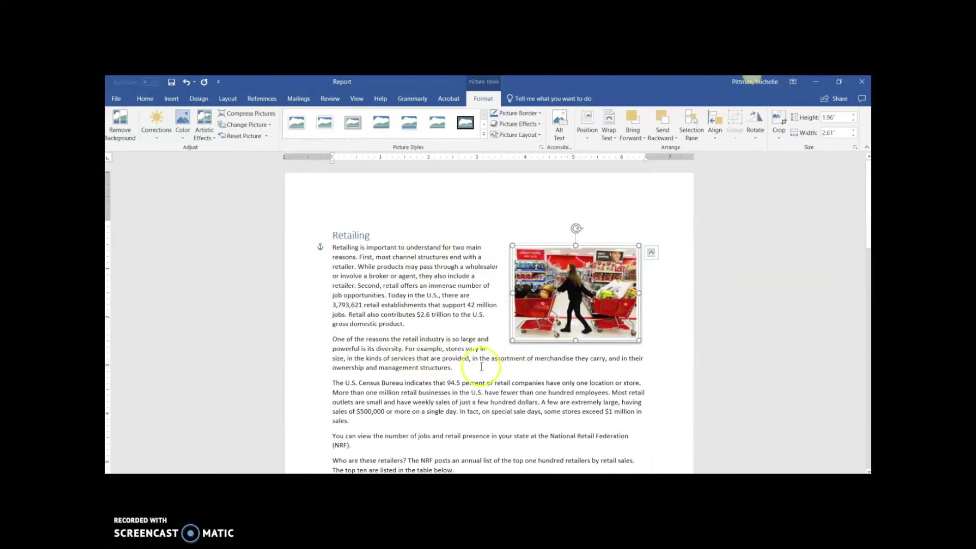
# Browse the full set of picture styles, reapply the simple white frame style, and deselect the picture
pyautogui.click(483, 134)
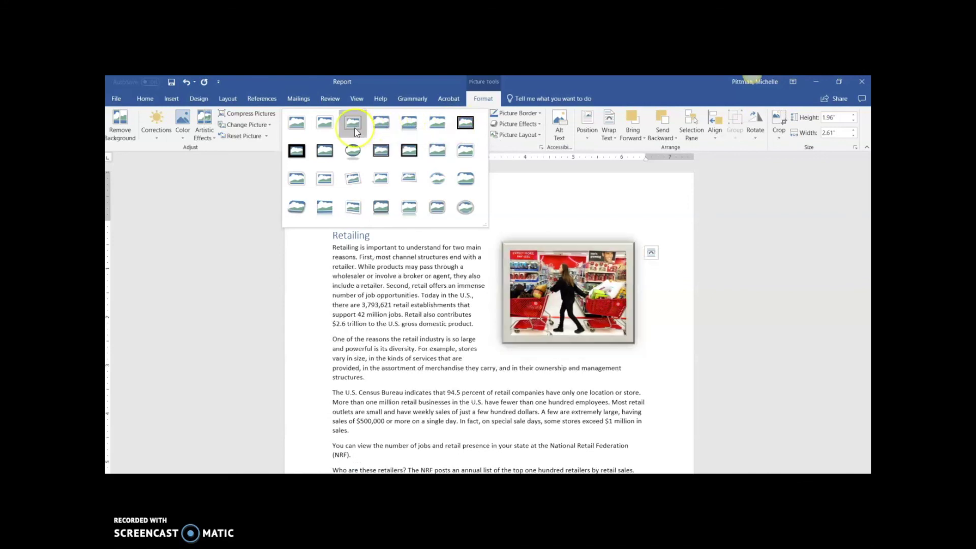
pyautogui.click(303, 126)
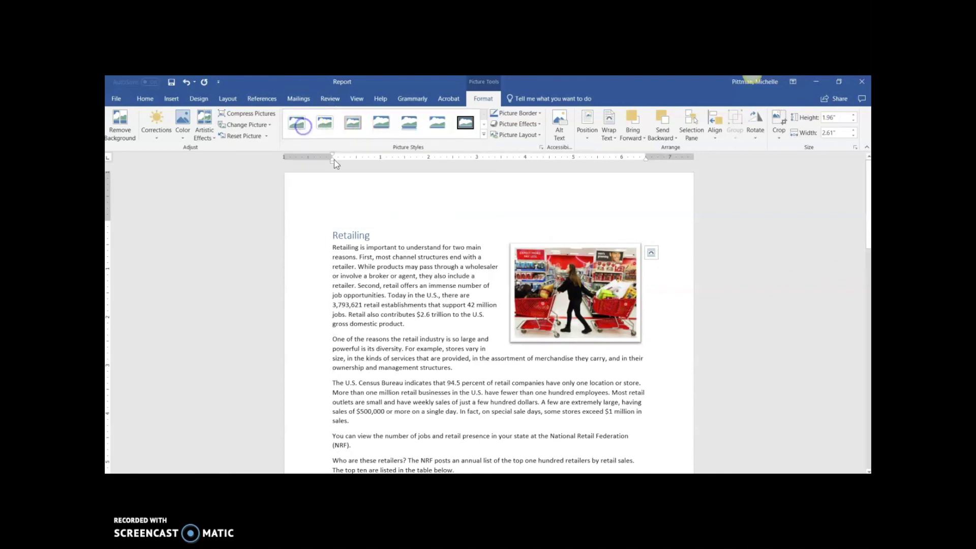
pyautogui.click(416, 358)
pyautogui.scroll(-2, 462, 363)
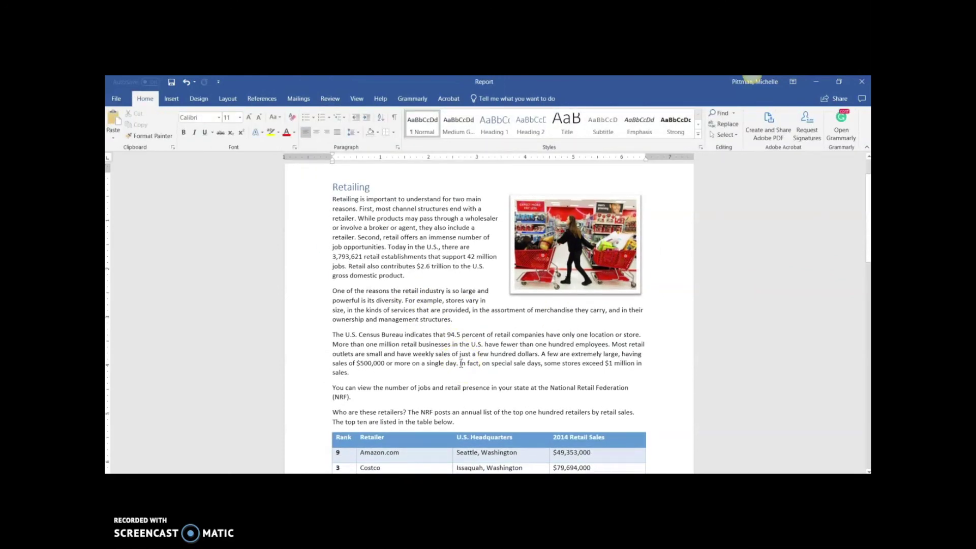
pyautogui.click(596, 251)
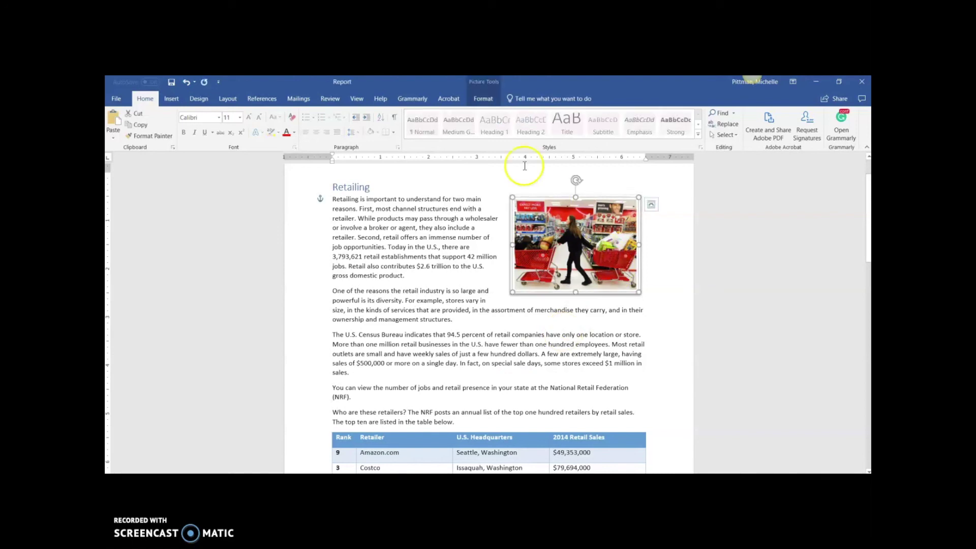
pyautogui.click(478, 99)
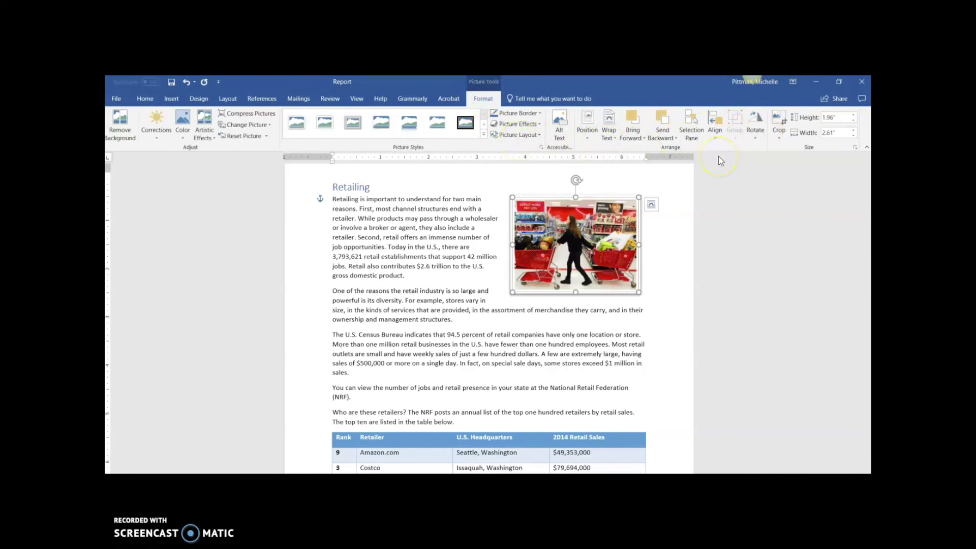
pyautogui.click(715, 131)
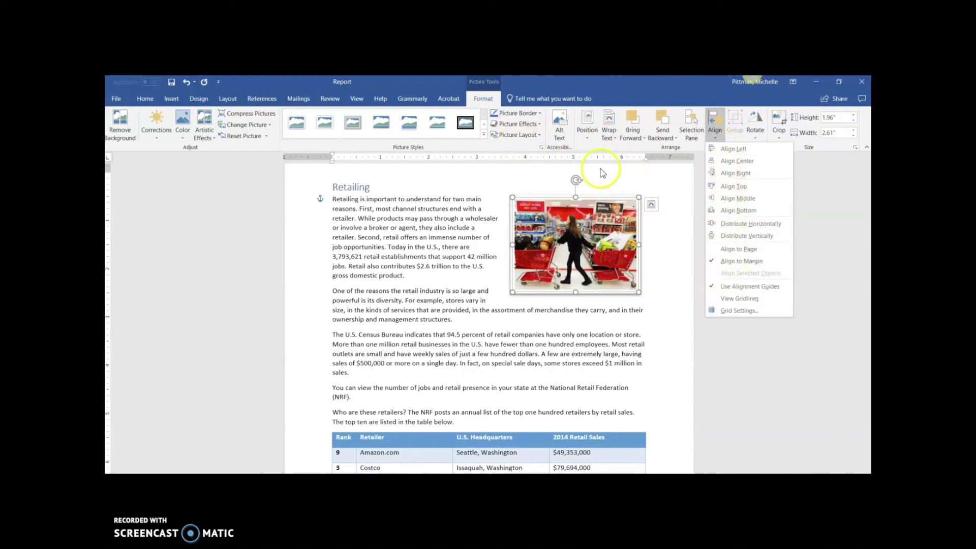
pyautogui.click(600, 257)
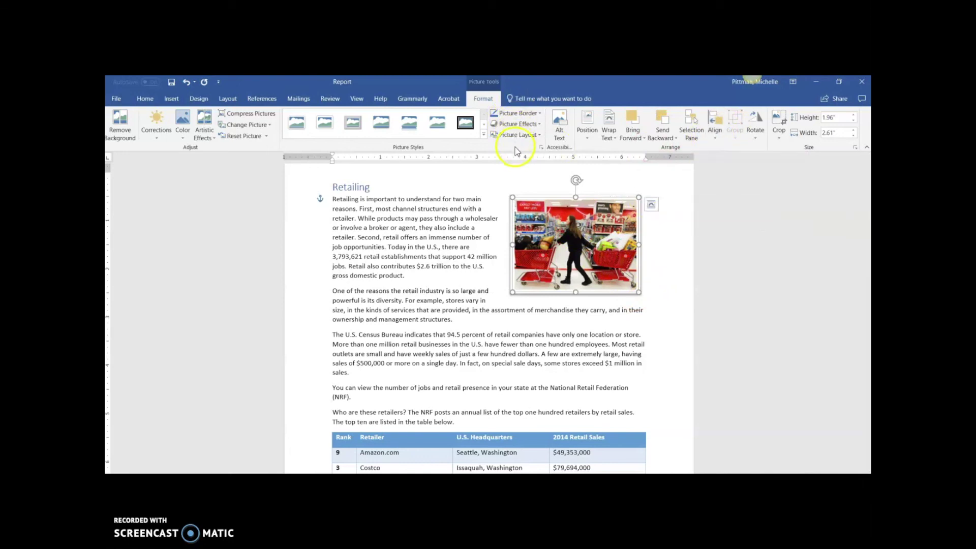
pyautogui.click(609, 134)
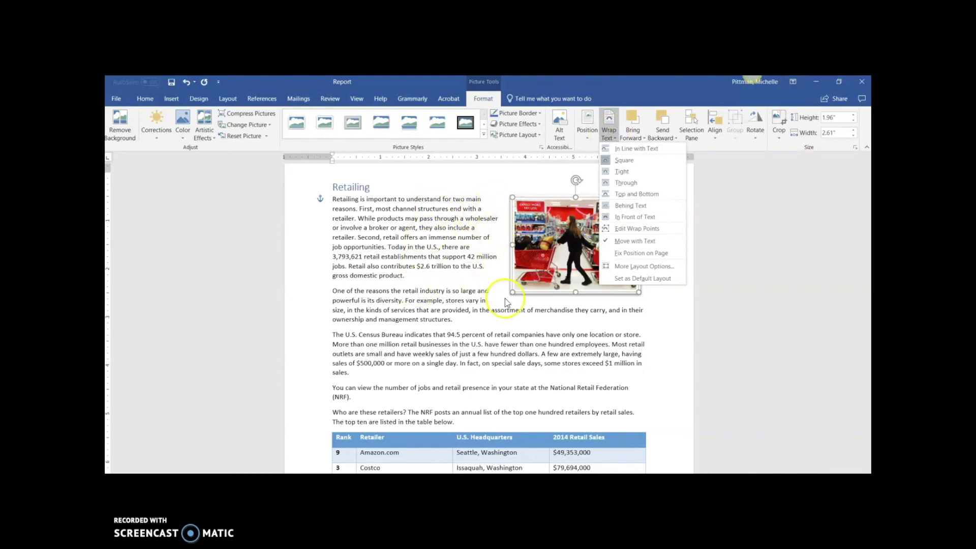
pyautogui.click(465, 323)
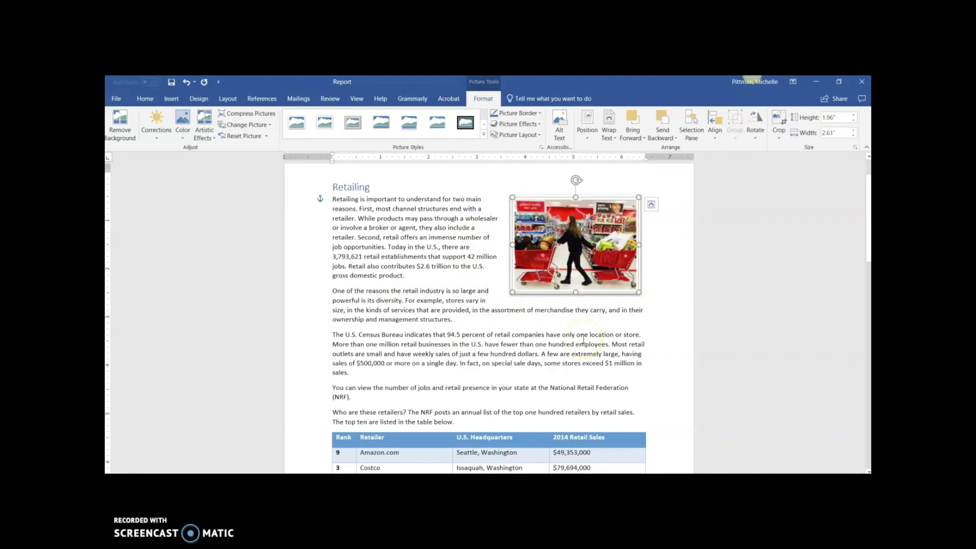